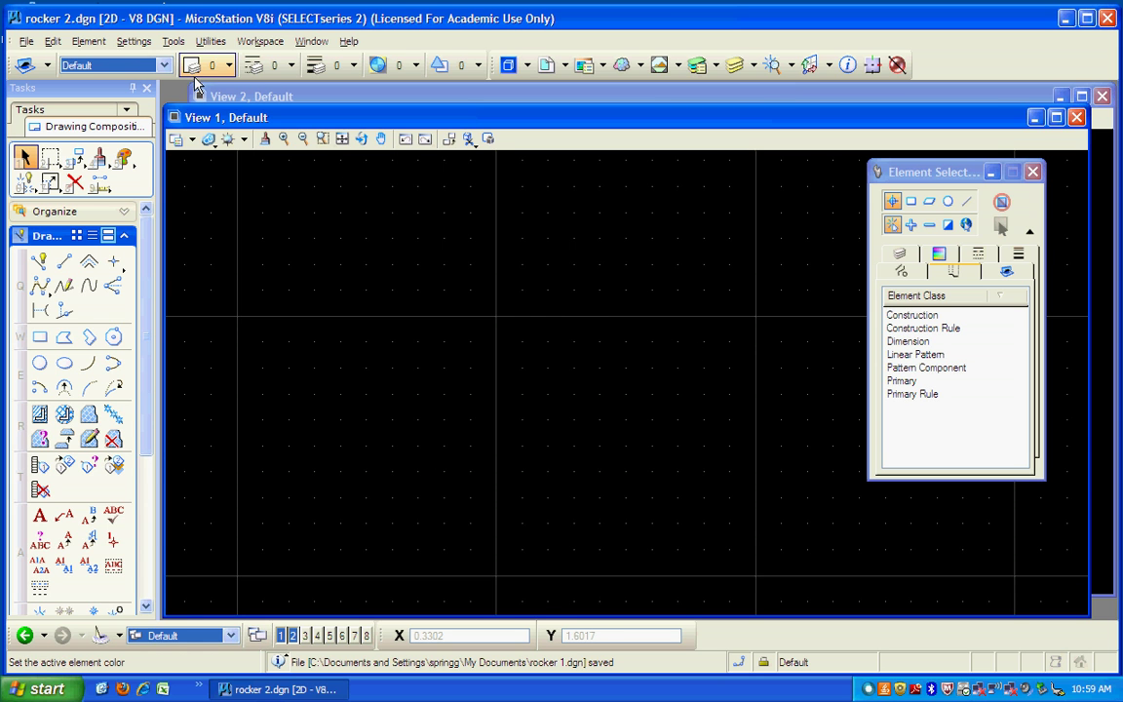
Step: Set both Master Unit and Sub Unit to Inches in the Design File Working Units
click(135, 47)
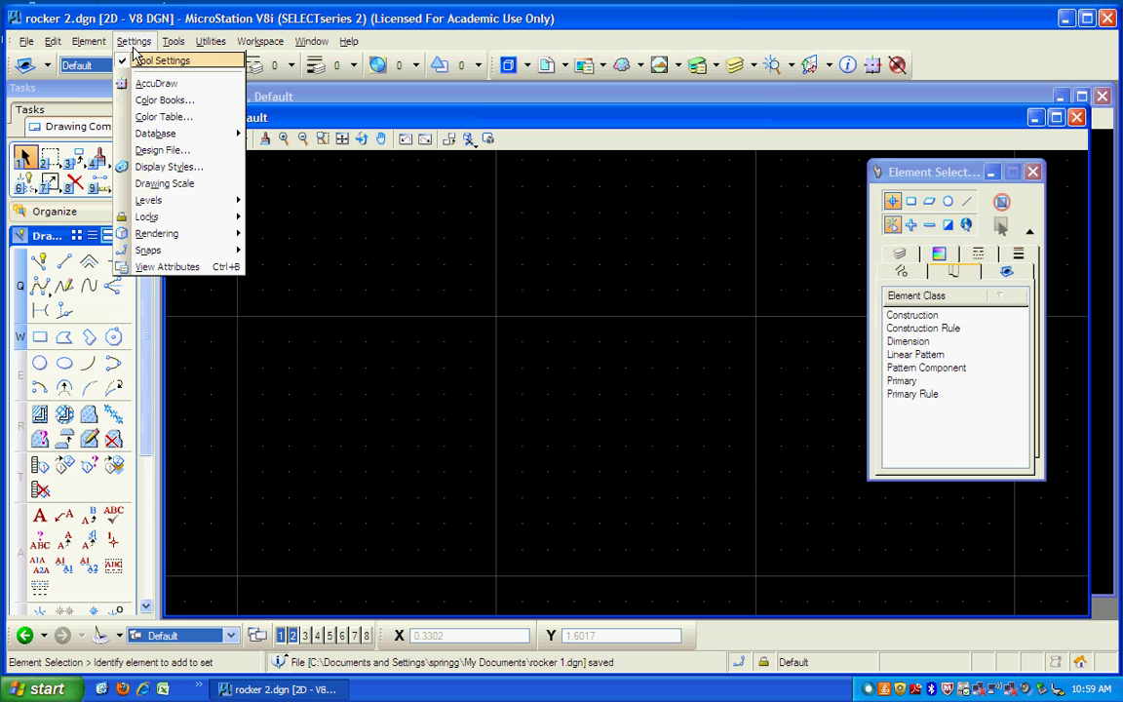
click(164, 150)
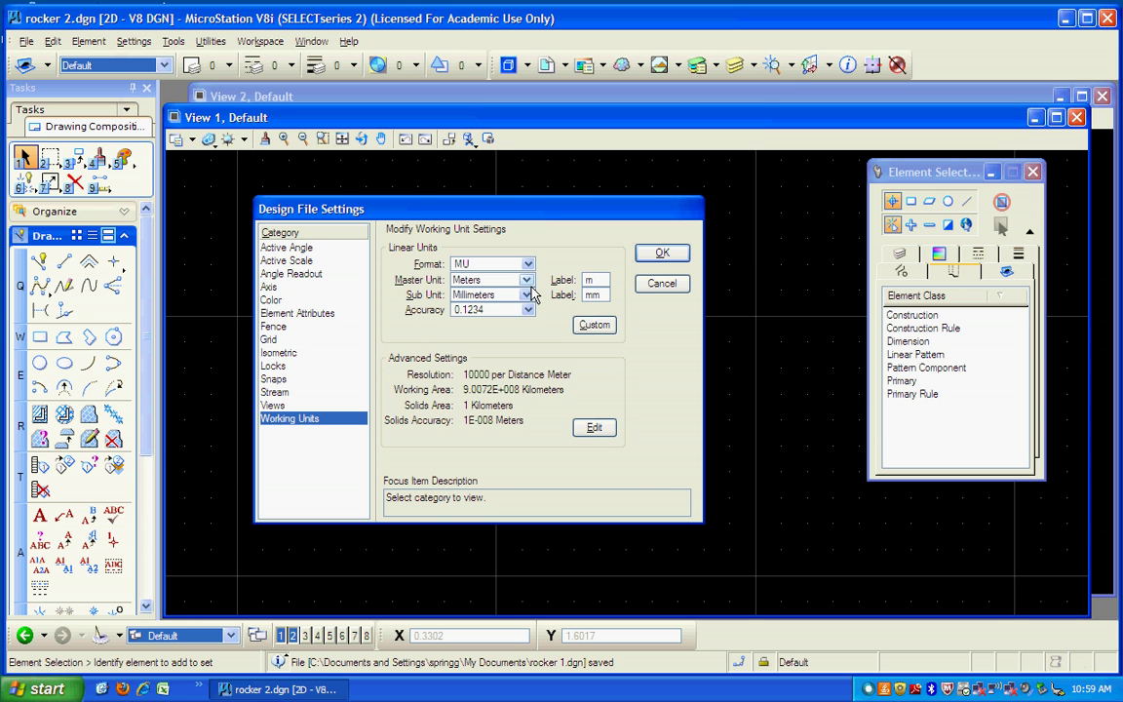
click(480, 279)
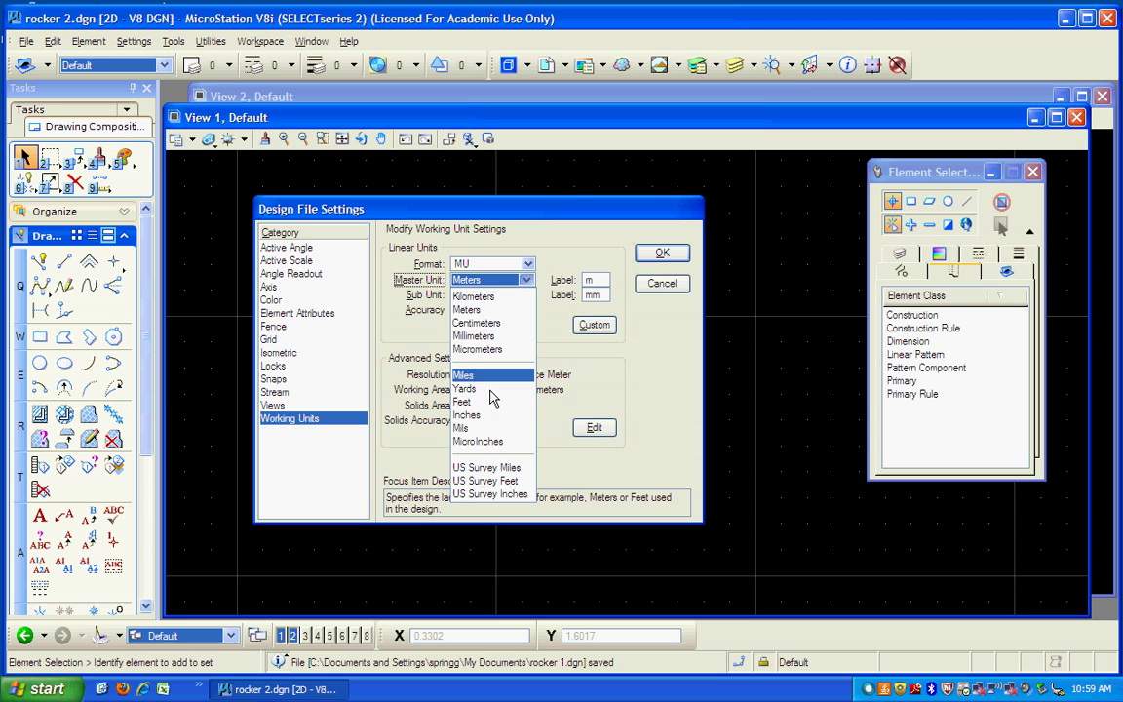
click(466, 414)
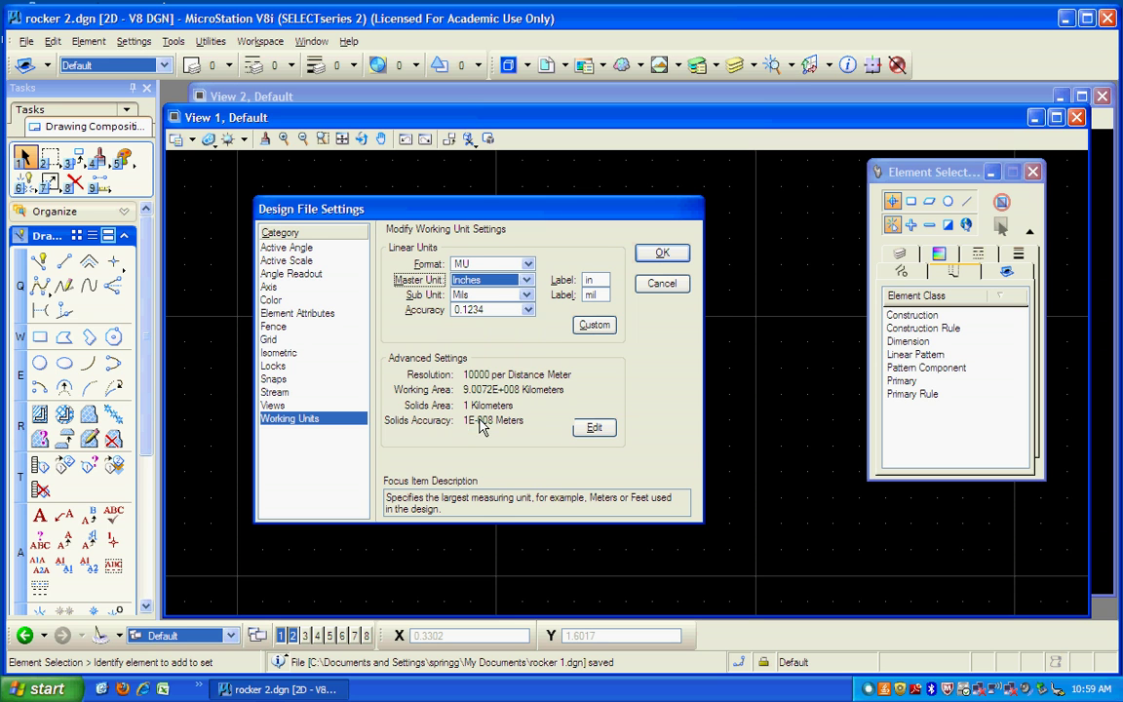
click(526, 294)
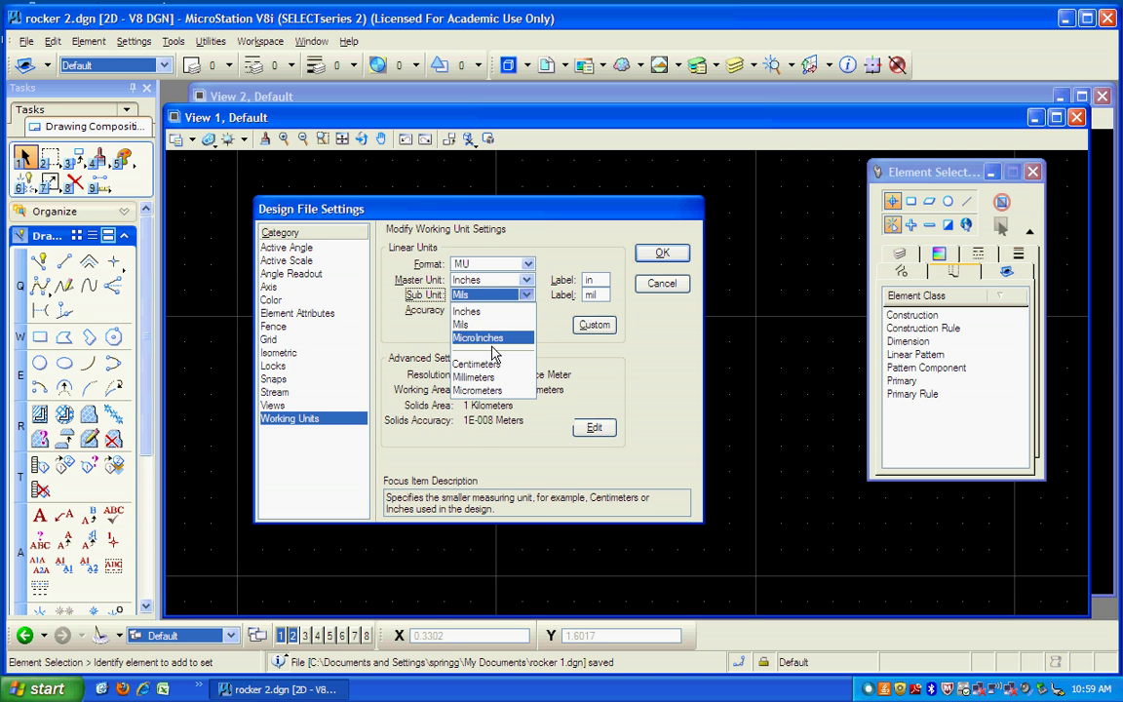
click(473, 311)
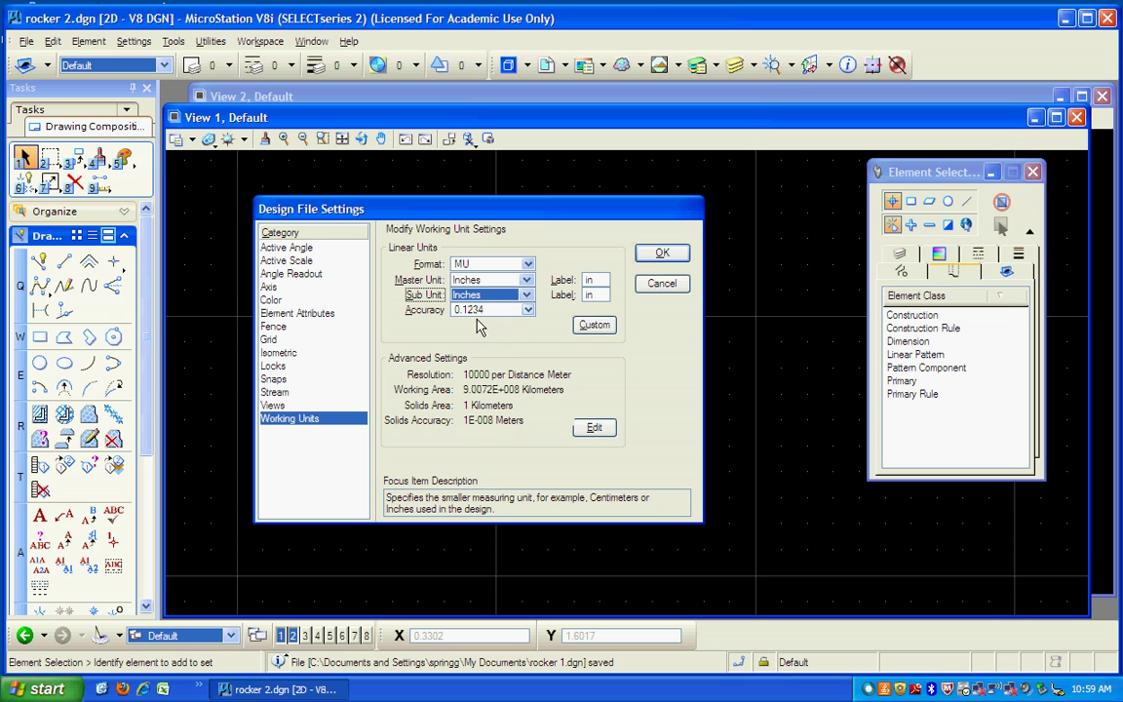
click(663, 256)
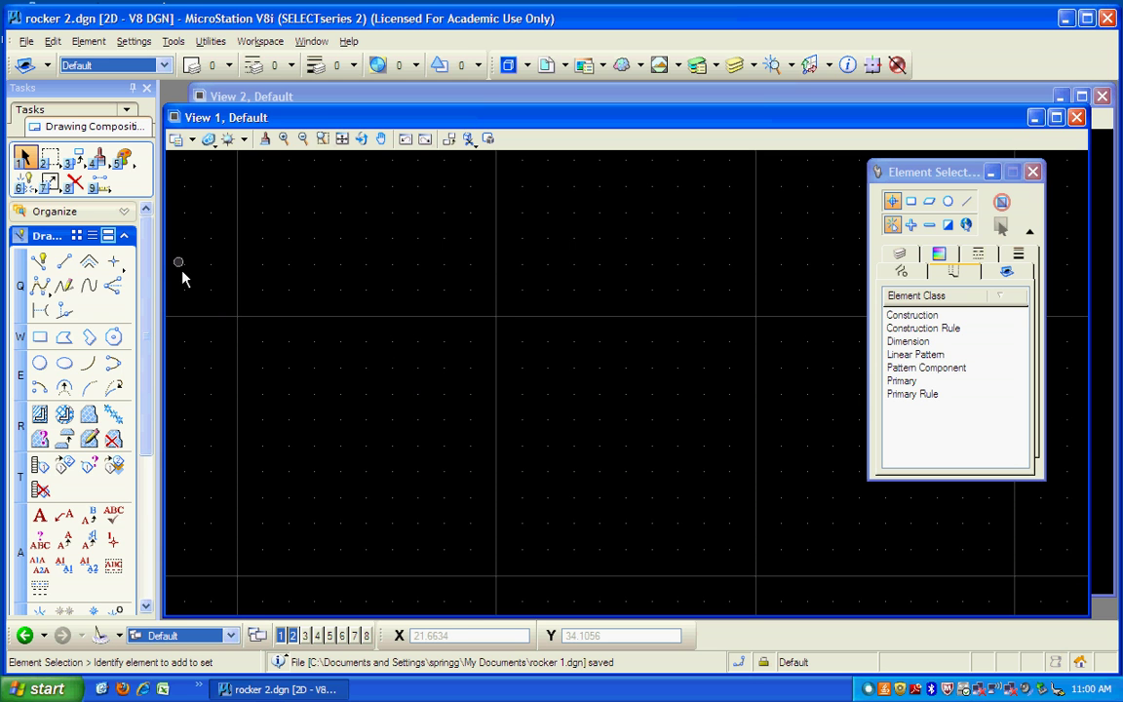
Step: Zoom in twice on the drawing area, then return to Element Selection
click(284, 139)
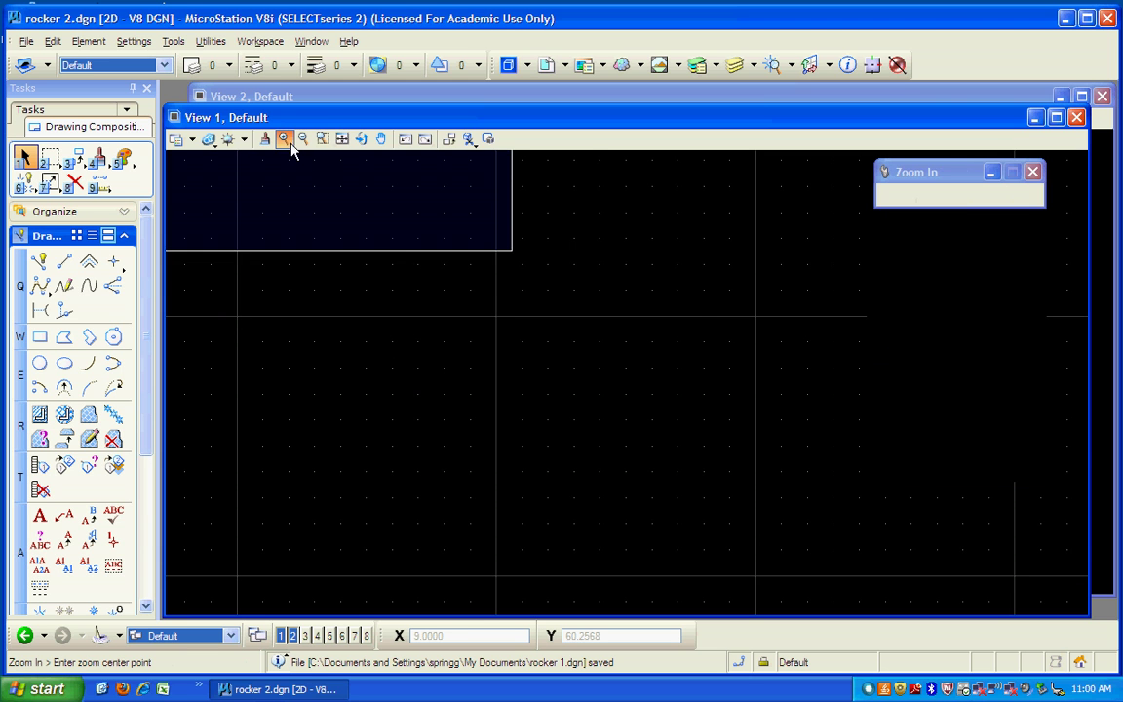
click(506, 355)
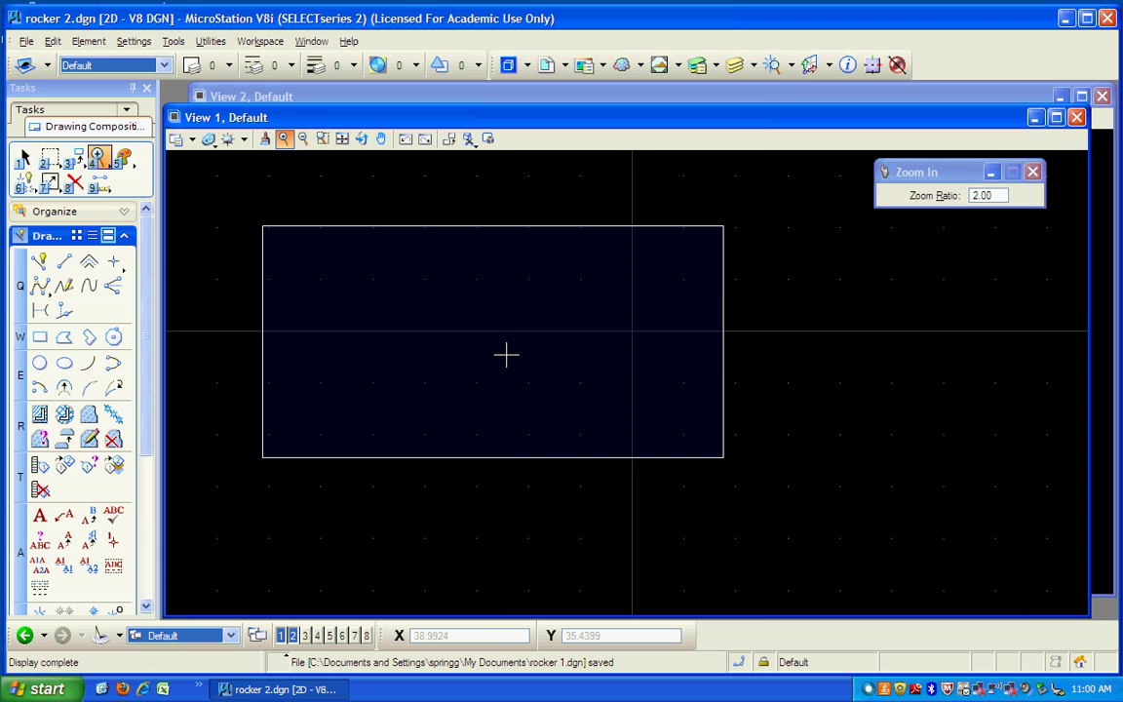
click(492, 414)
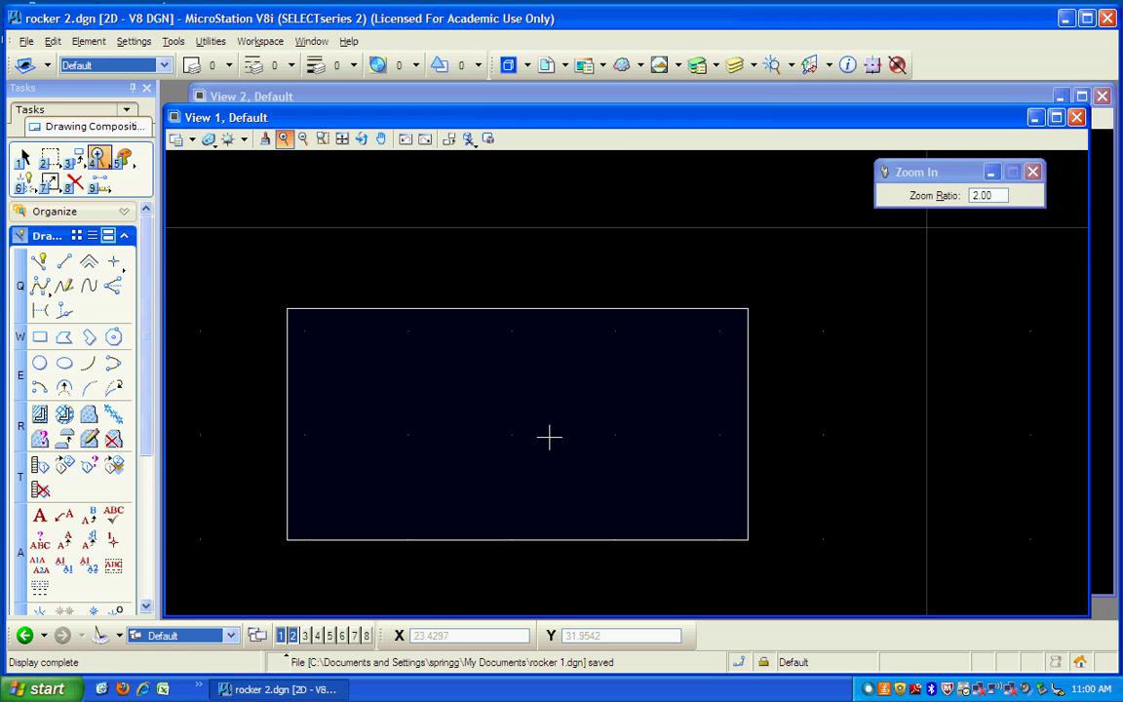
click(27, 158)
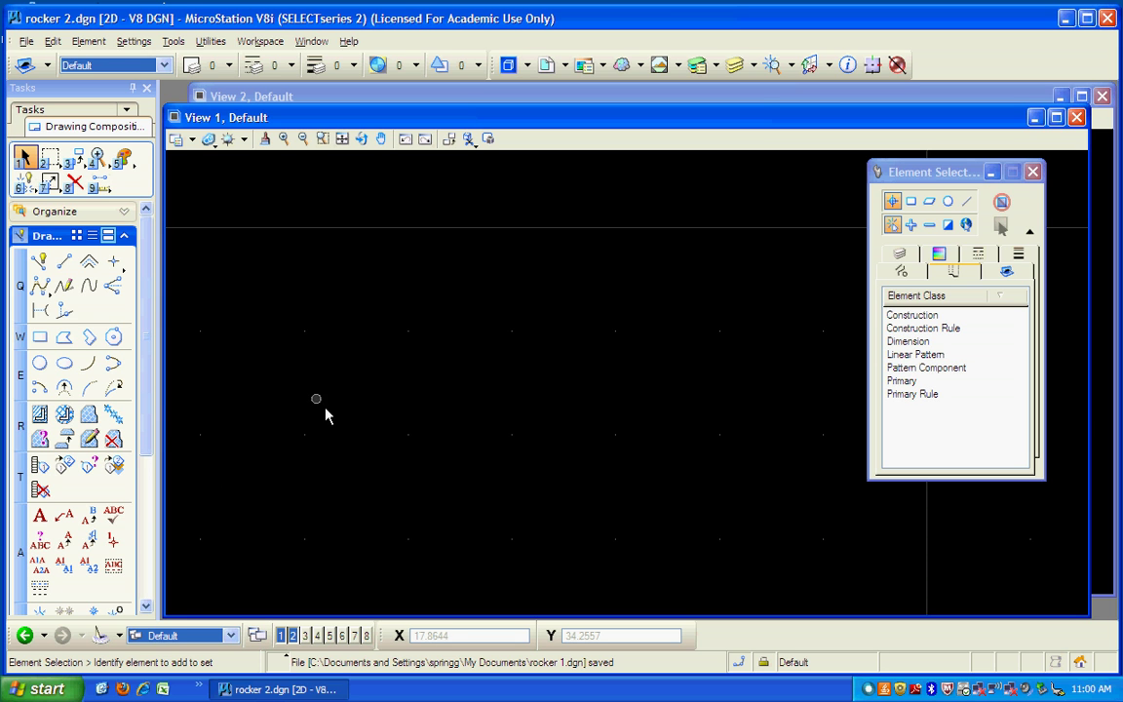
Step: Place a Start-Center arc with its center 0.4 from the start and a 180° sweep
click(89, 363)
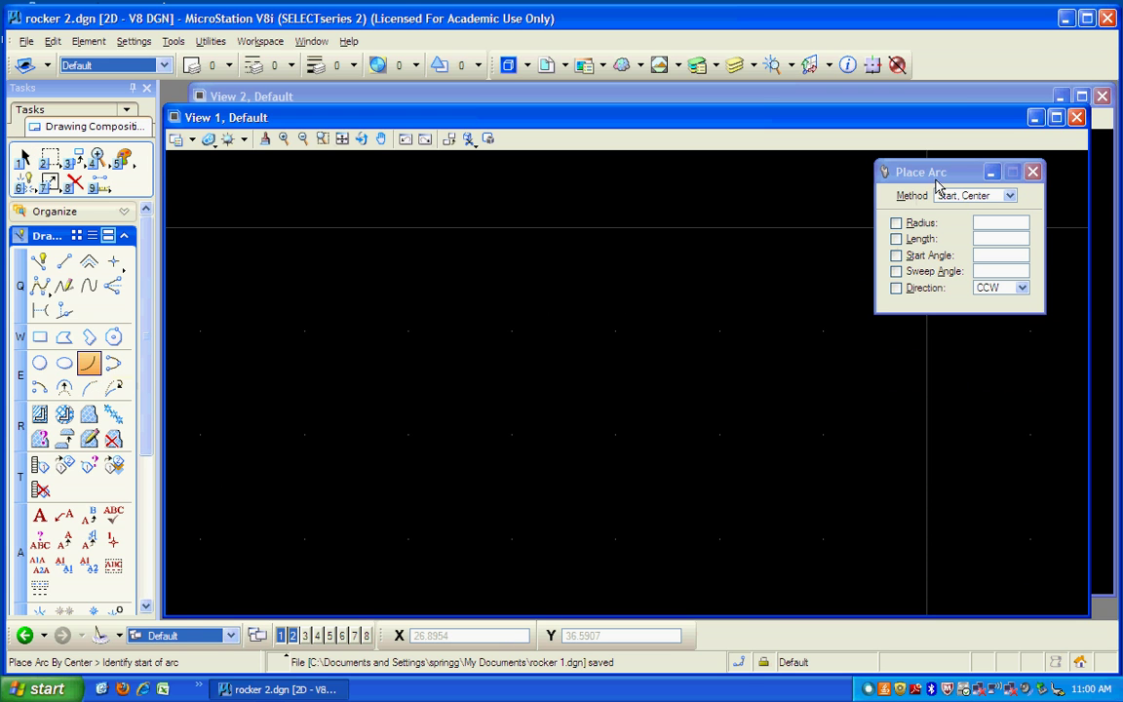
click(1012, 198)
click(1016, 201)
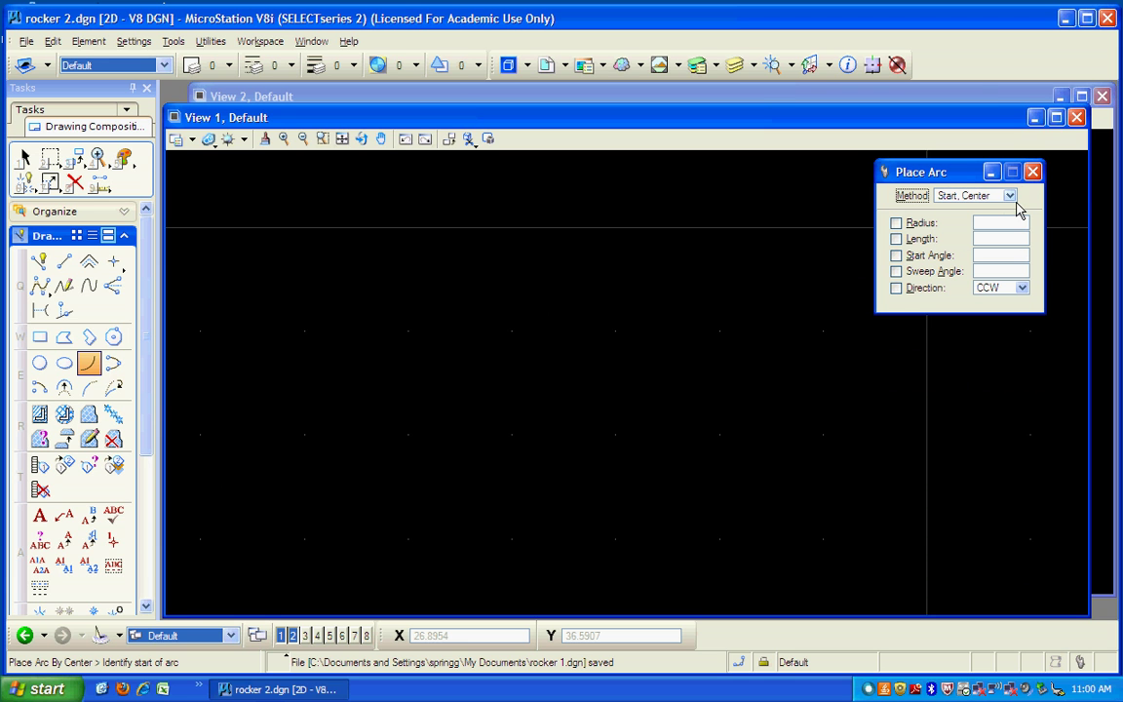
click(621, 305)
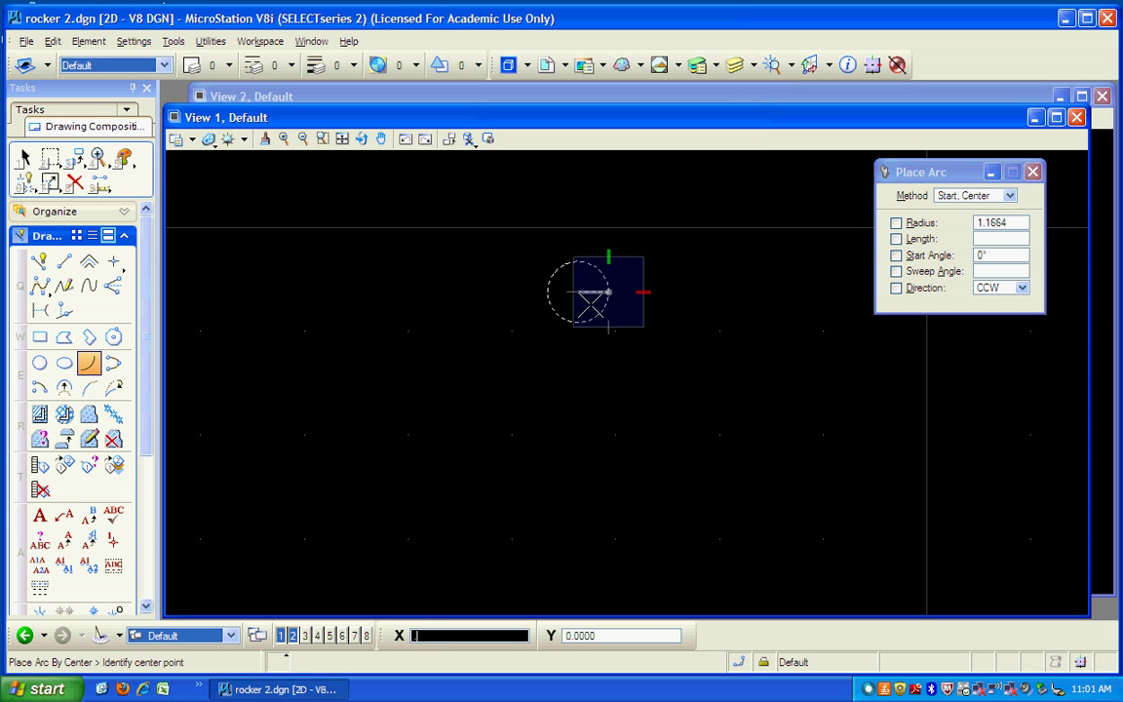
text(.4)
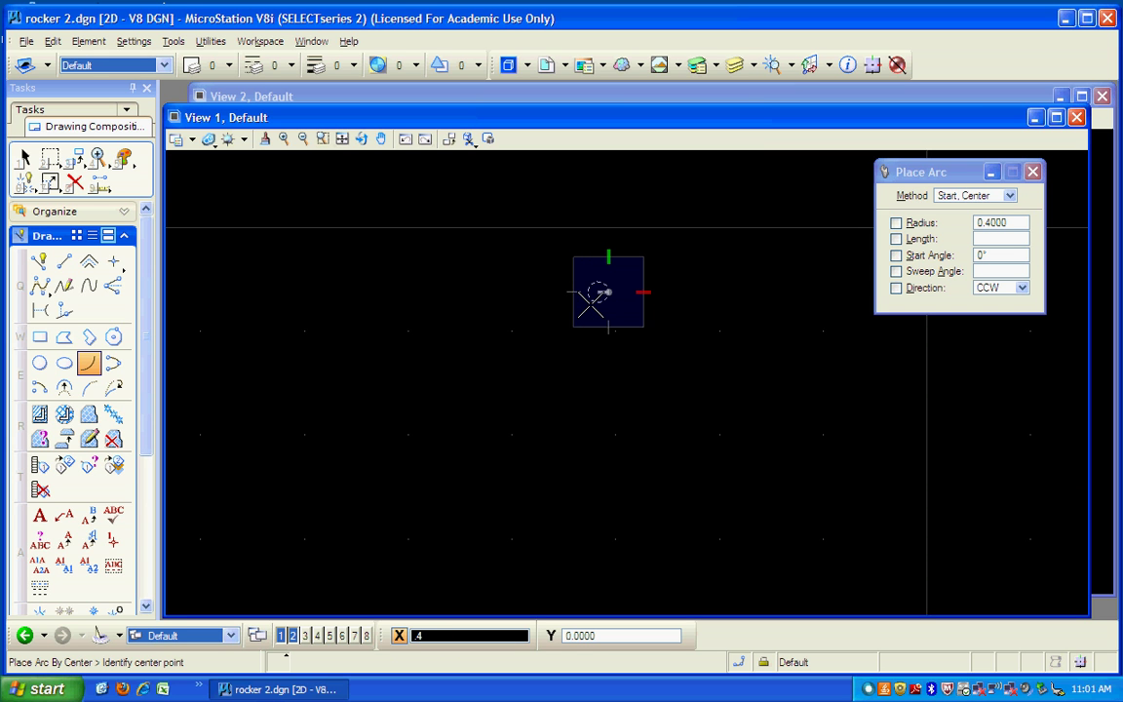
click(592, 301)
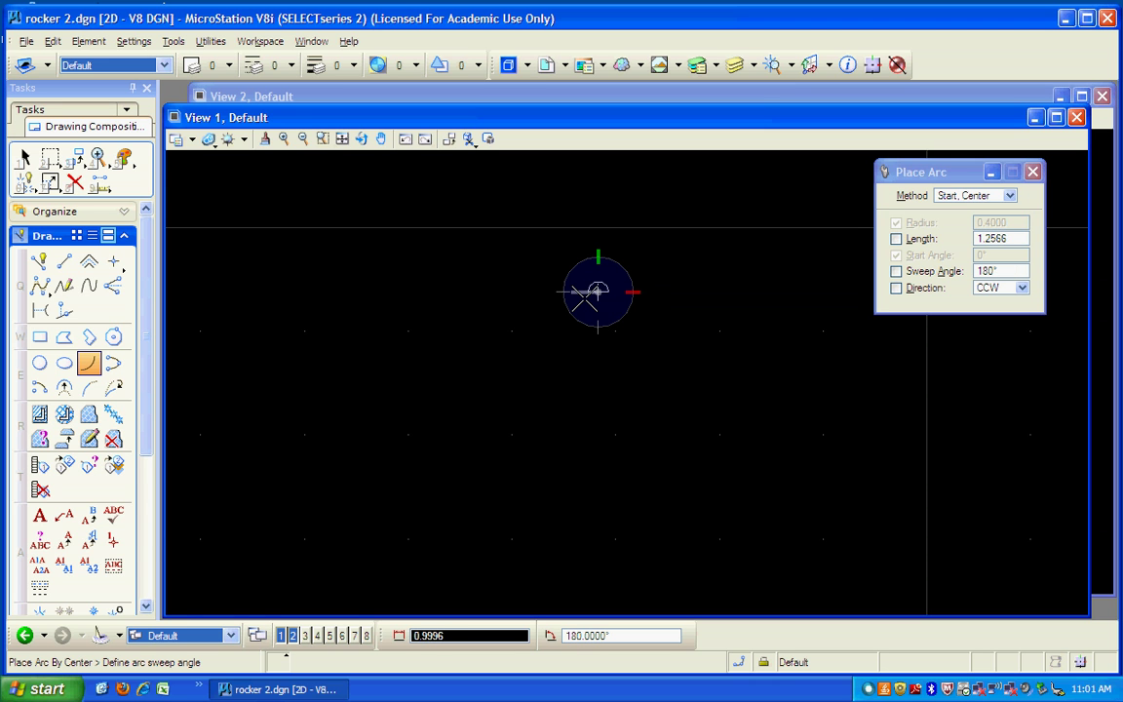
right_click(588, 295)
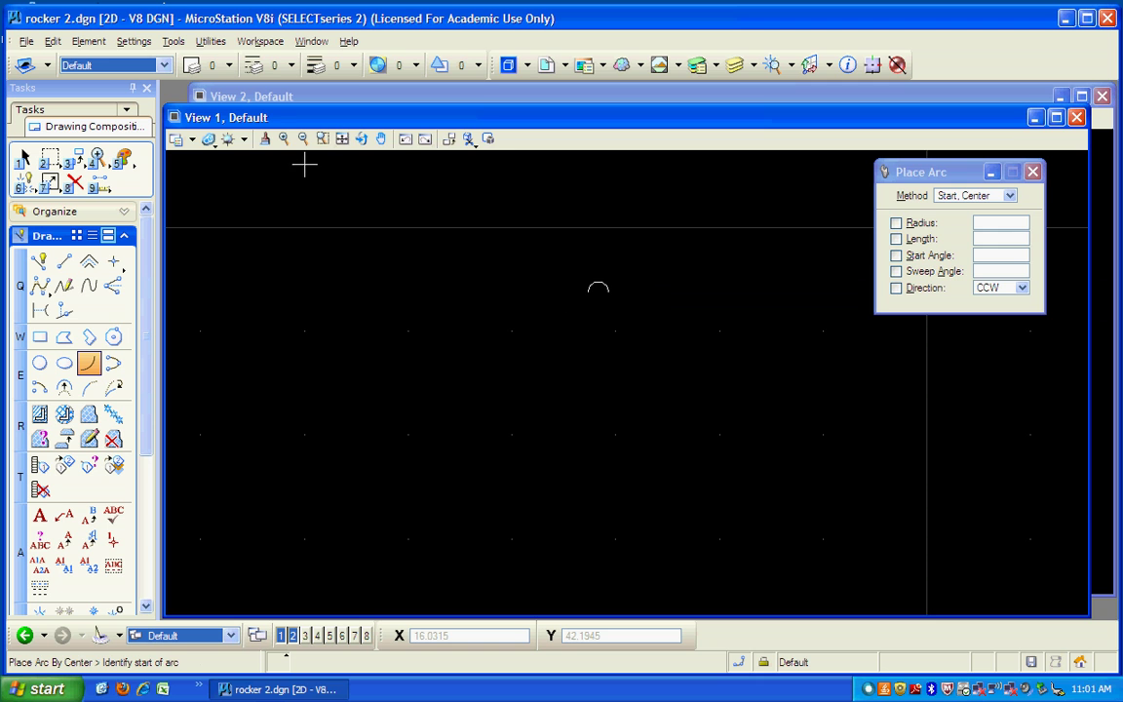
Step: Zoom in twice around the small arc and pan it toward the upper left
click(284, 139)
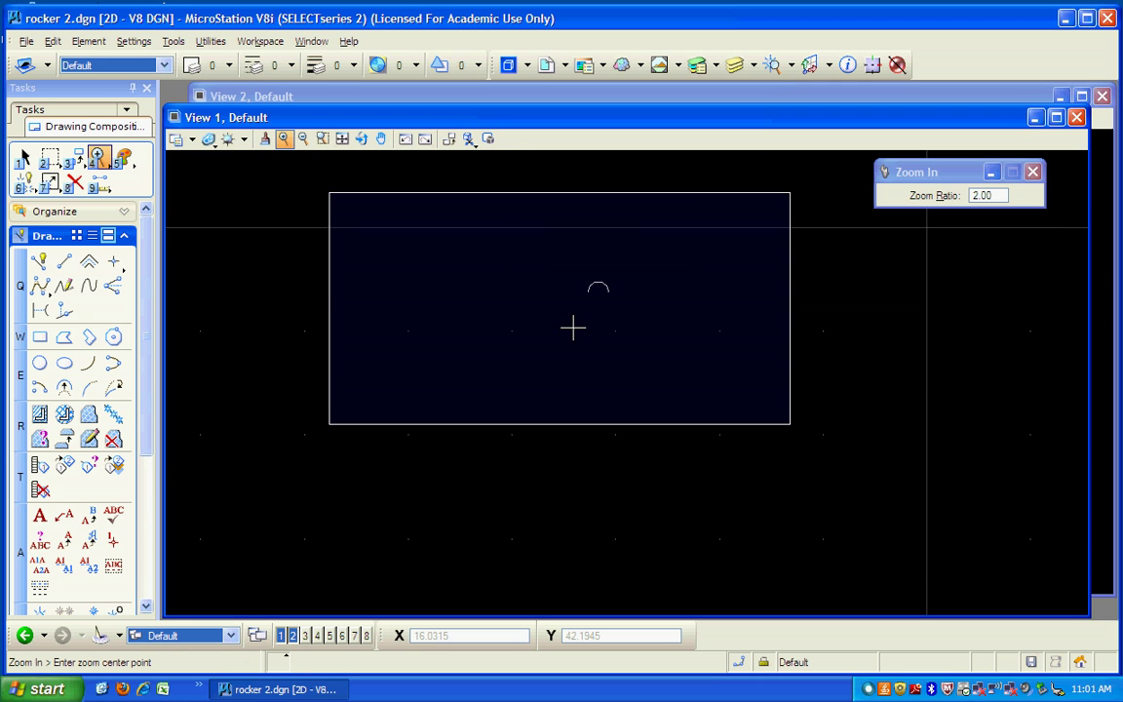
click(592, 365)
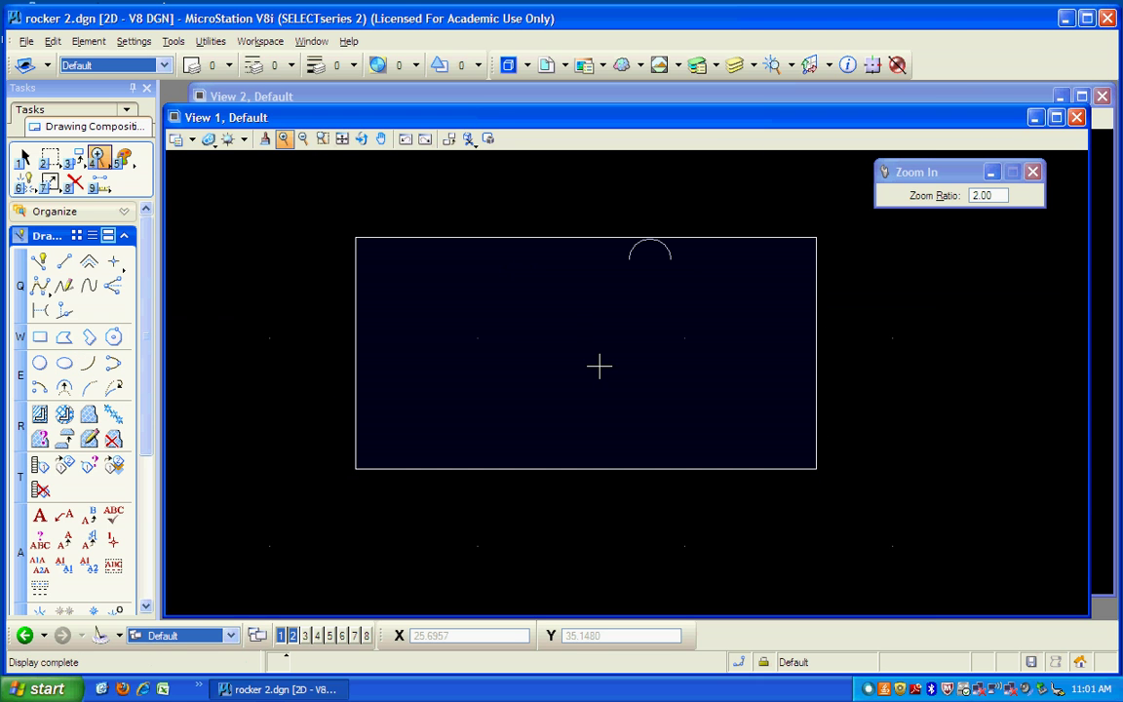
click(631, 357)
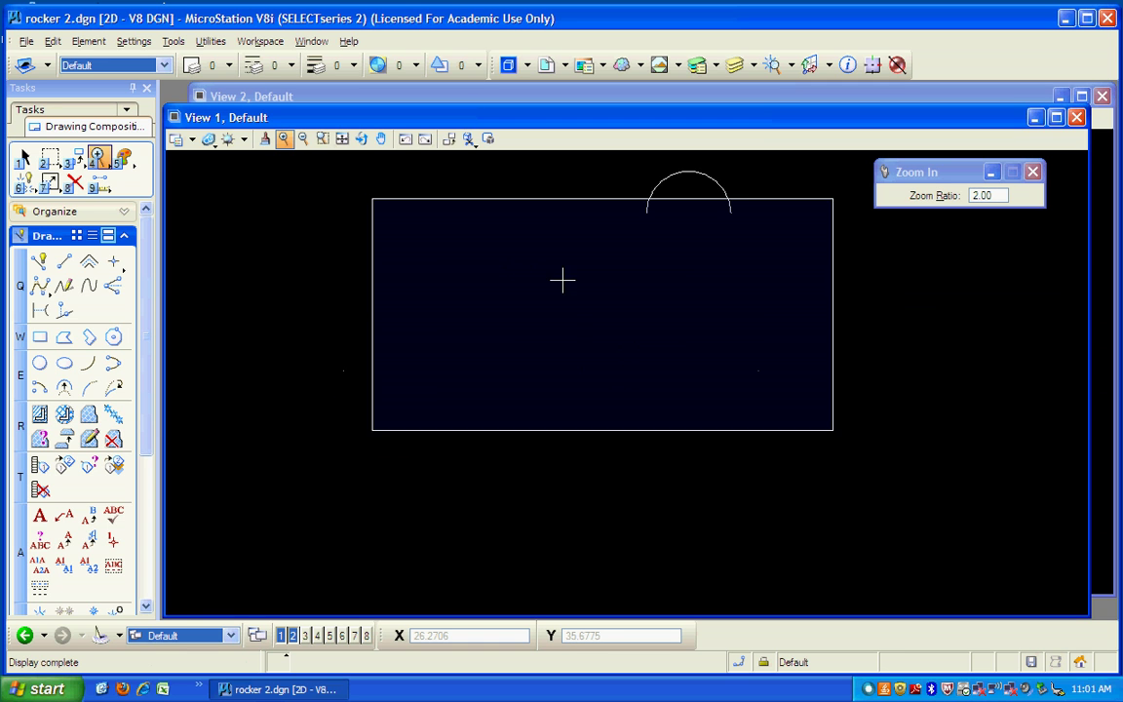
click(380, 139)
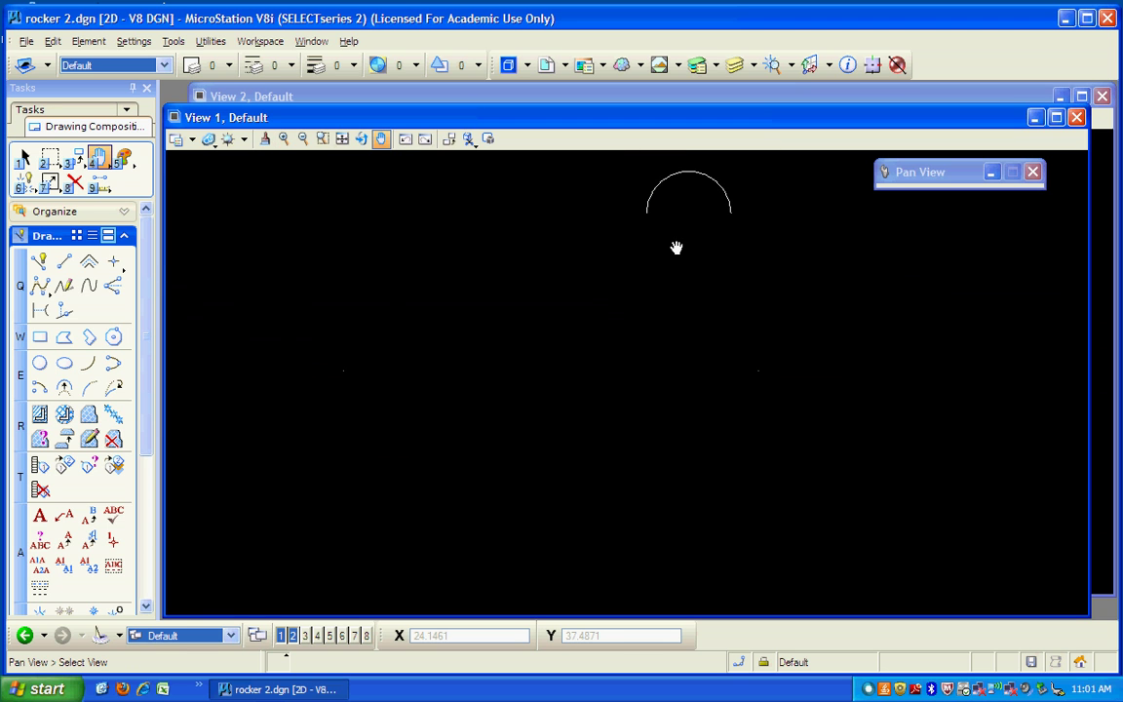
drag(633, 266, 462, 282)
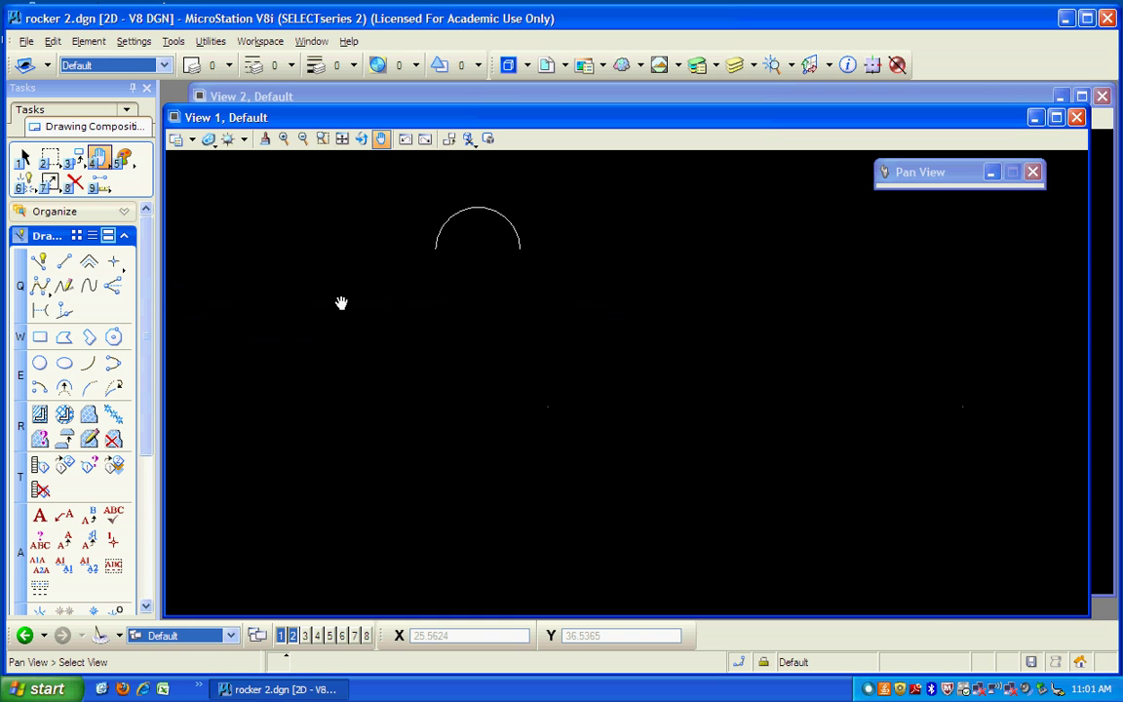
Step: Draw a 2.2-radius, 90° arc starting at the semicircle's right end, curving down-right
click(88, 363)
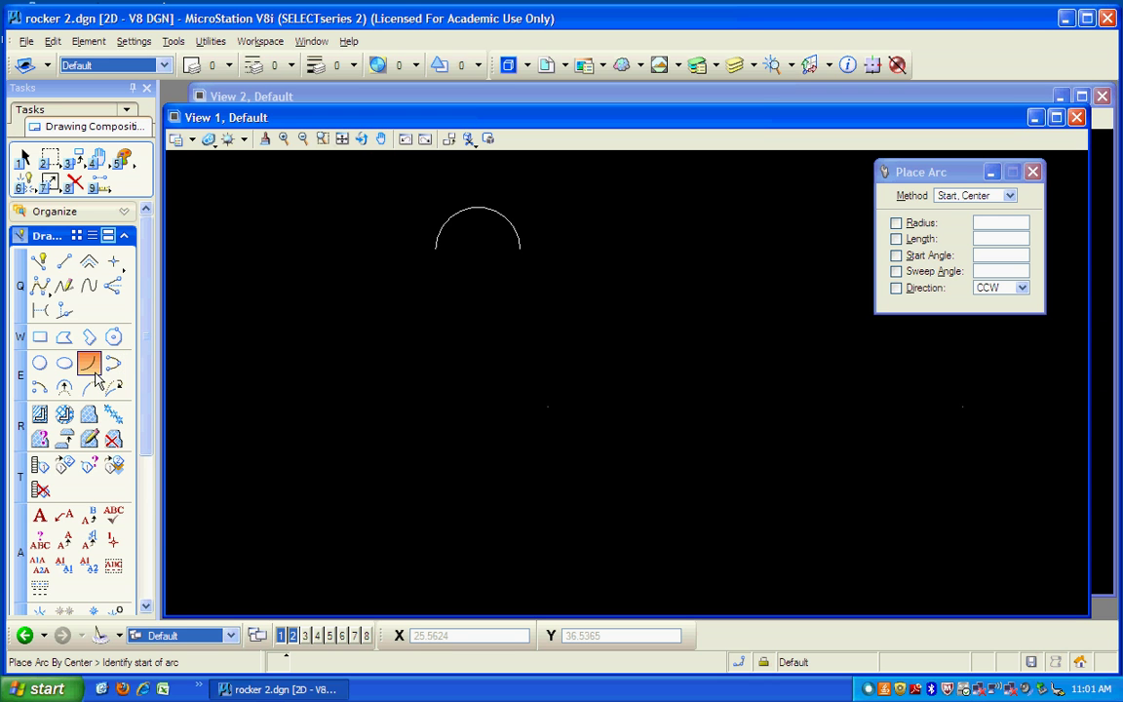
click(531, 256)
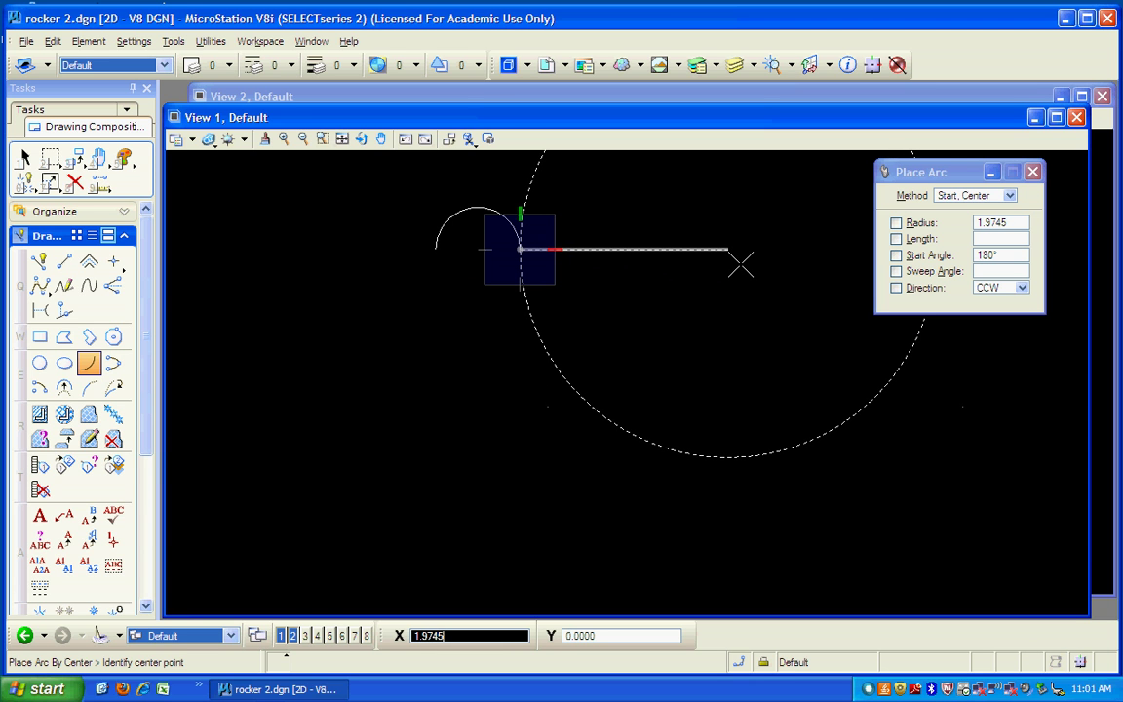
text(2)
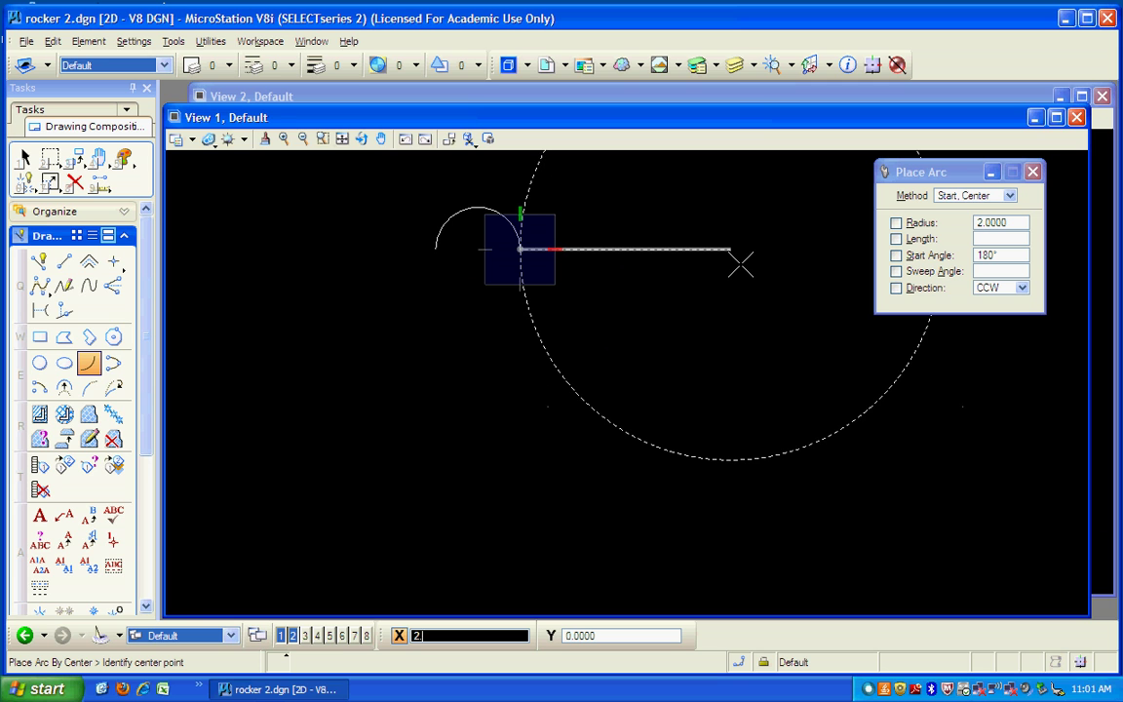
text(.2)
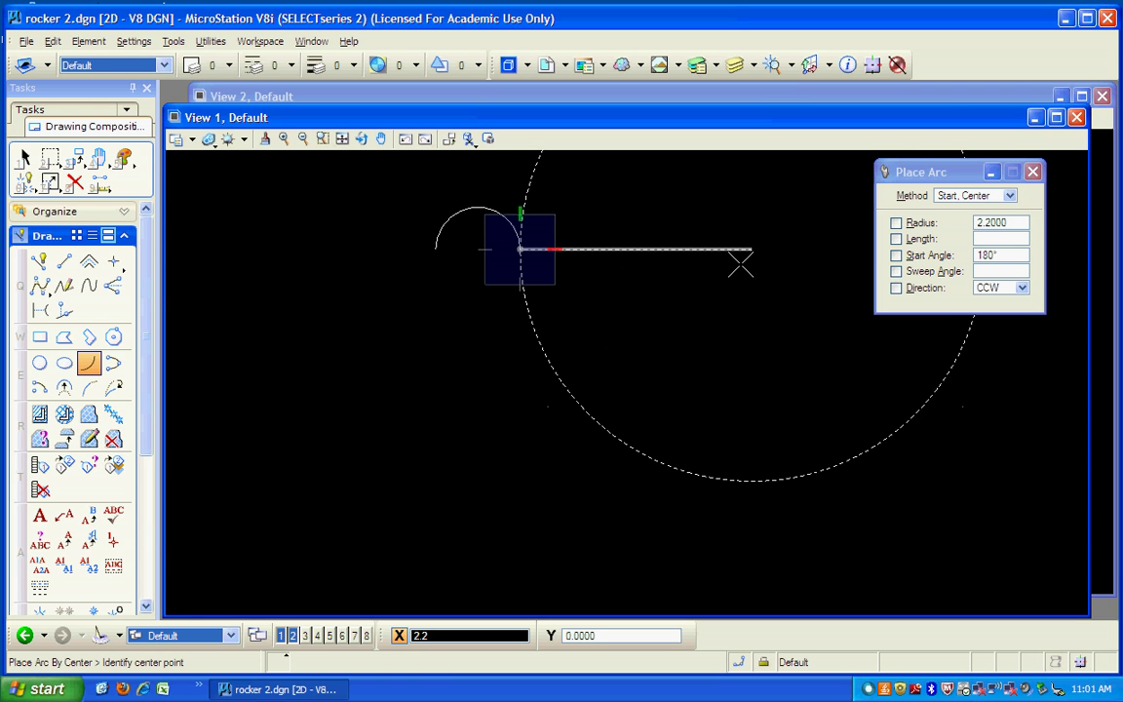
click(741, 265)
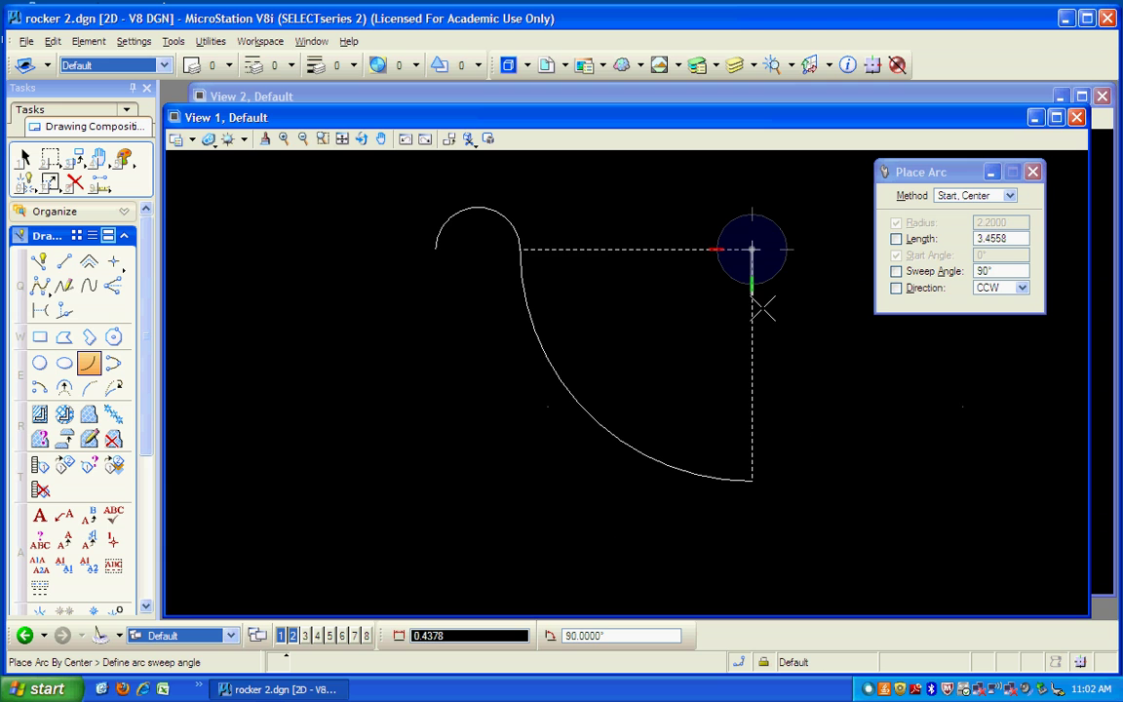
click(763, 308)
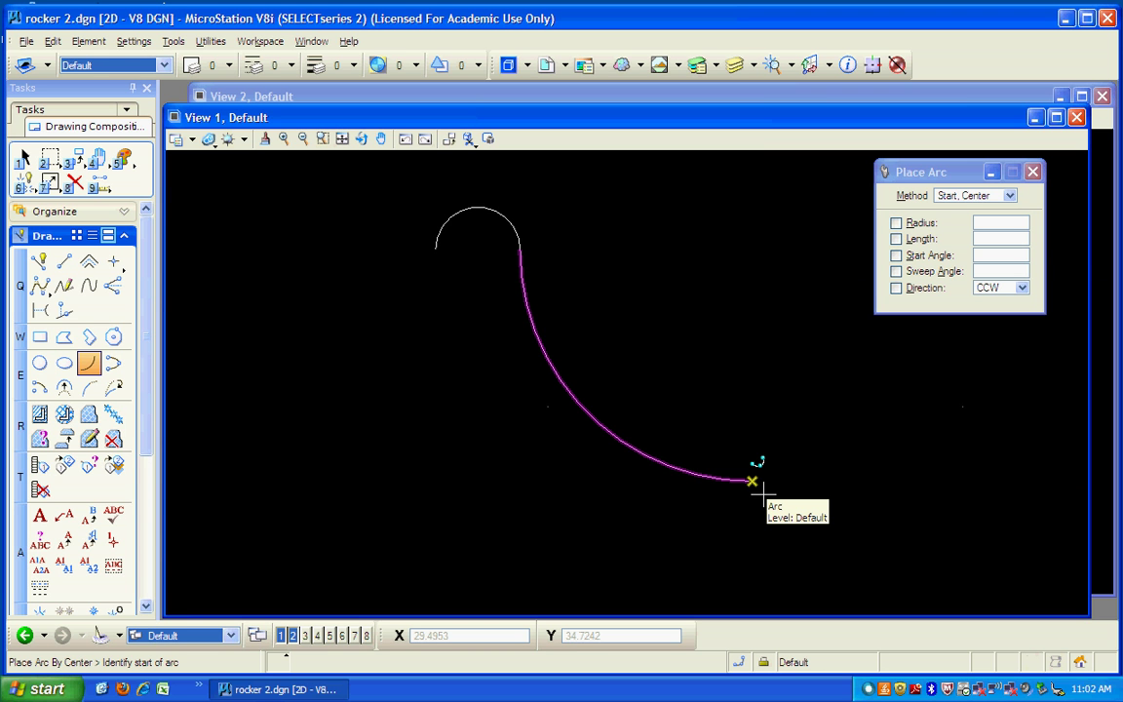
Step: Add a 0.4-radius, 180° arc hooking back from the long curve's lower end
click(755, 485)
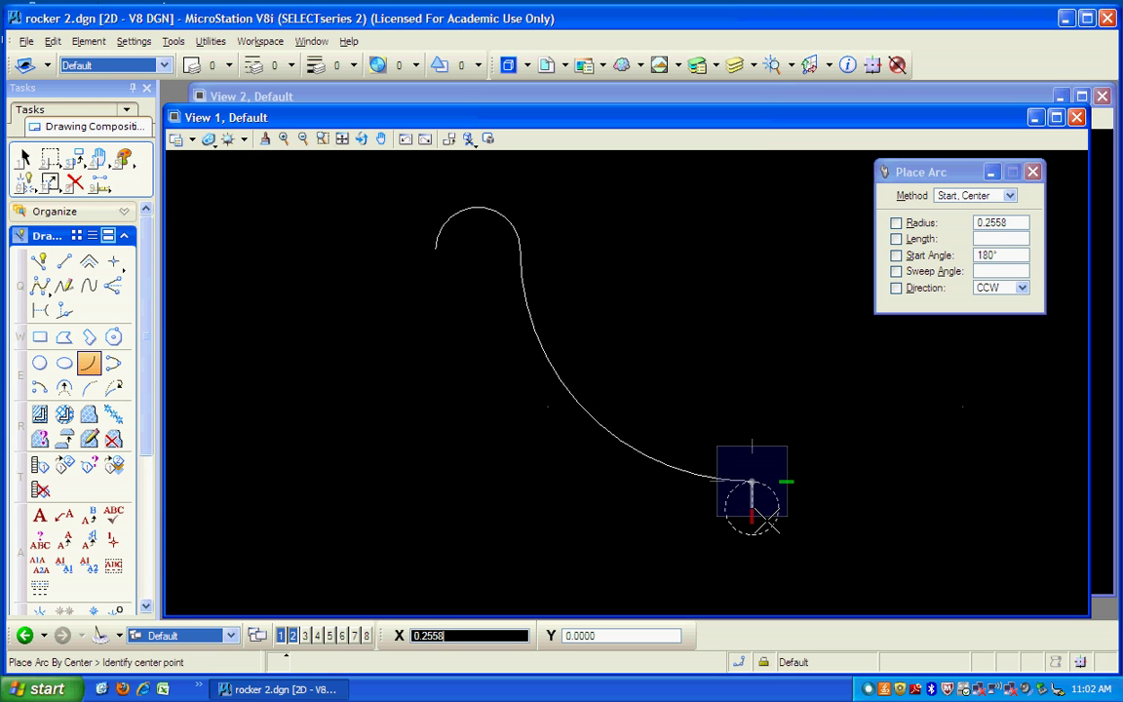
key(BackSpace)
text(.4)
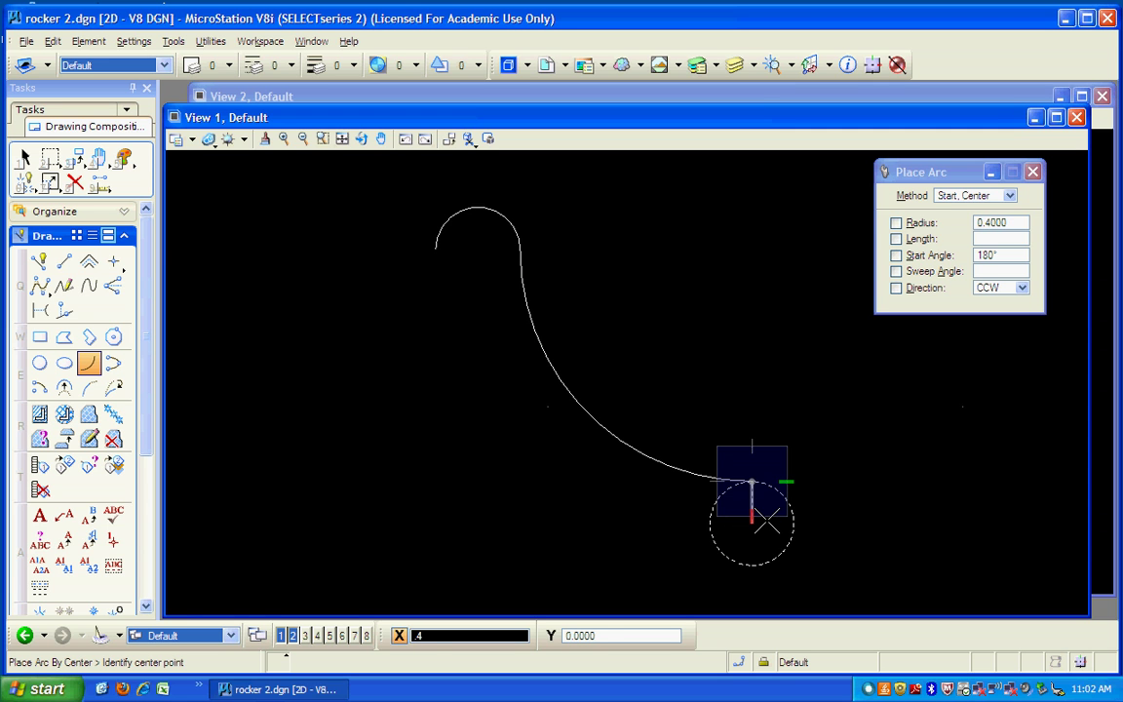
click(767, 524)
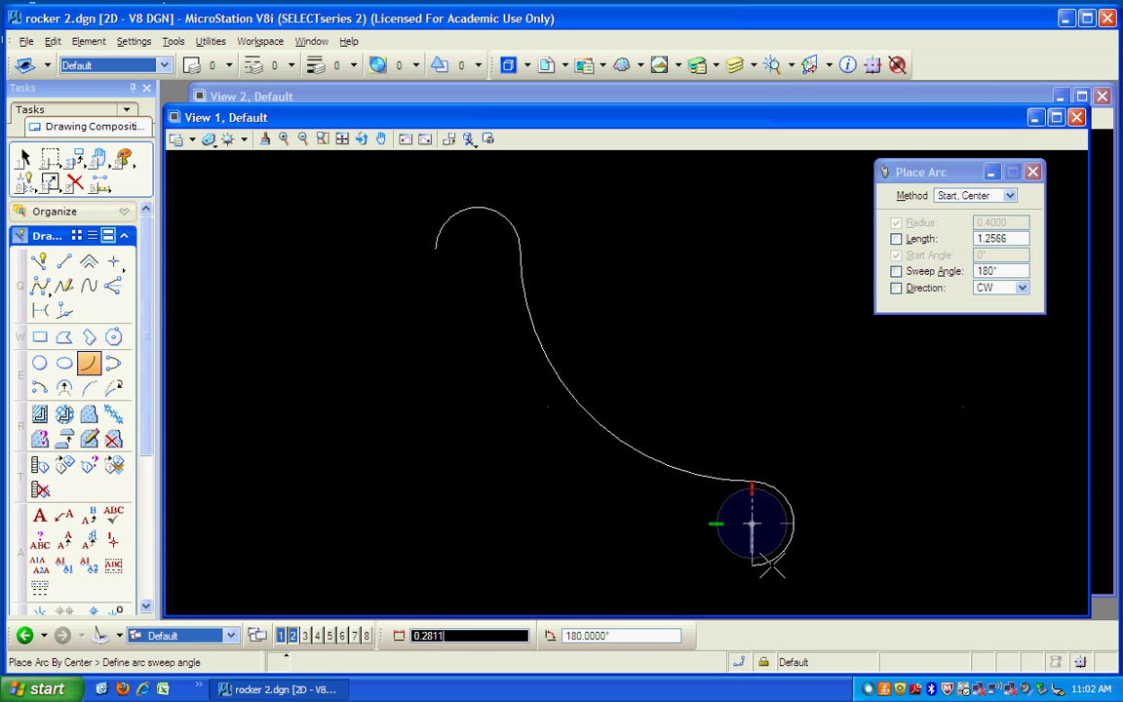
click(769, 566)
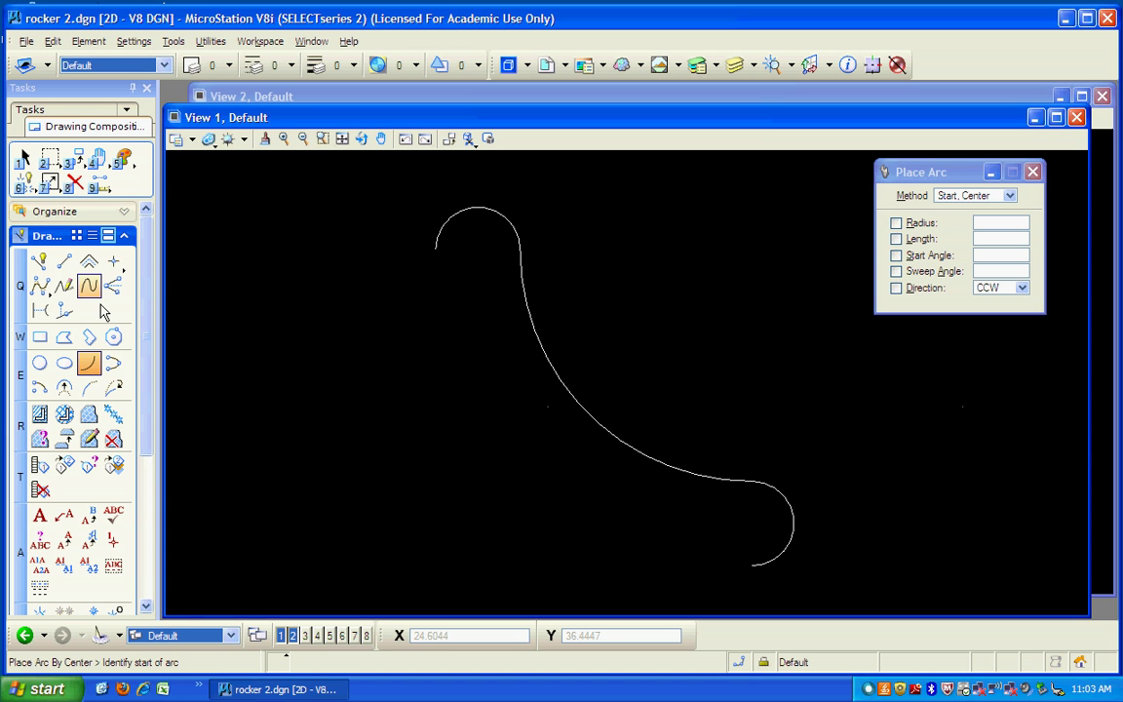
Step: Set Place SmartLine to Rounded vertices with a rounding radius of 1
click(43, 265)
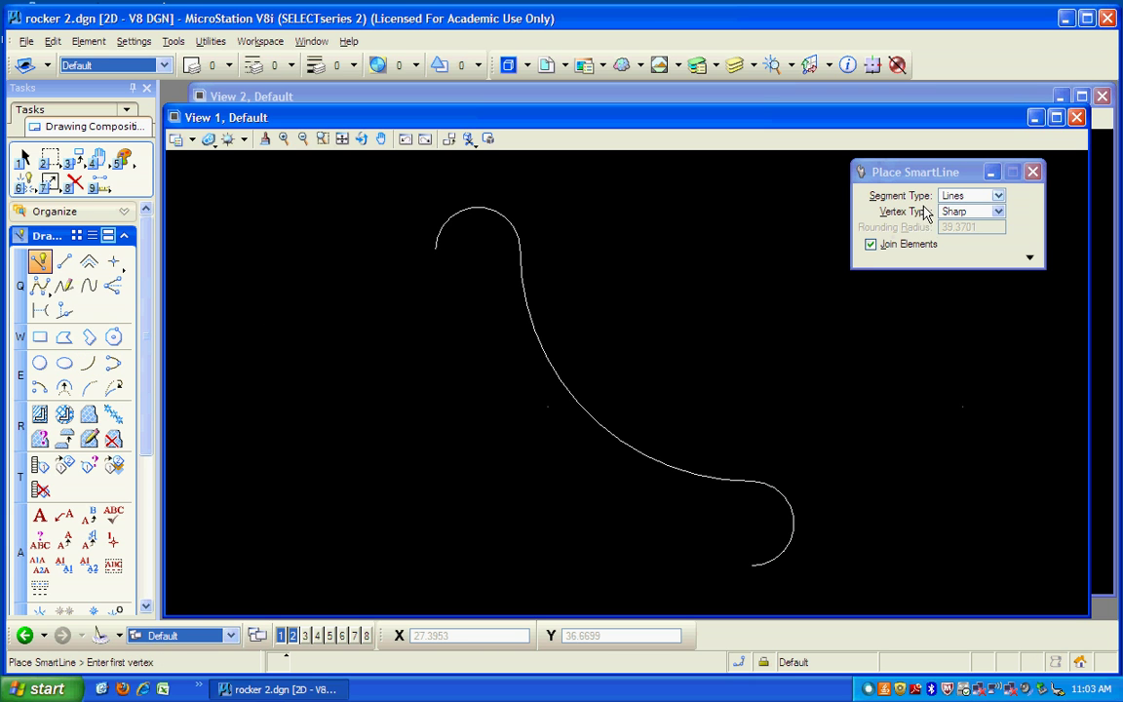
click(998, 212)
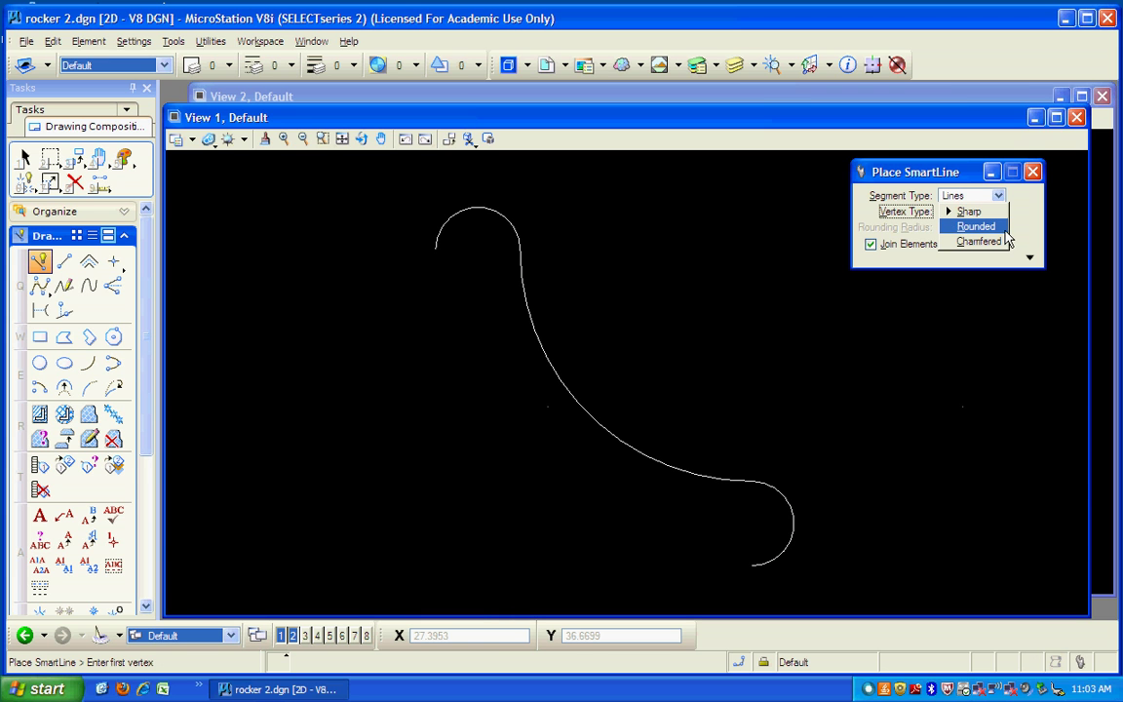
click(1004, 230)
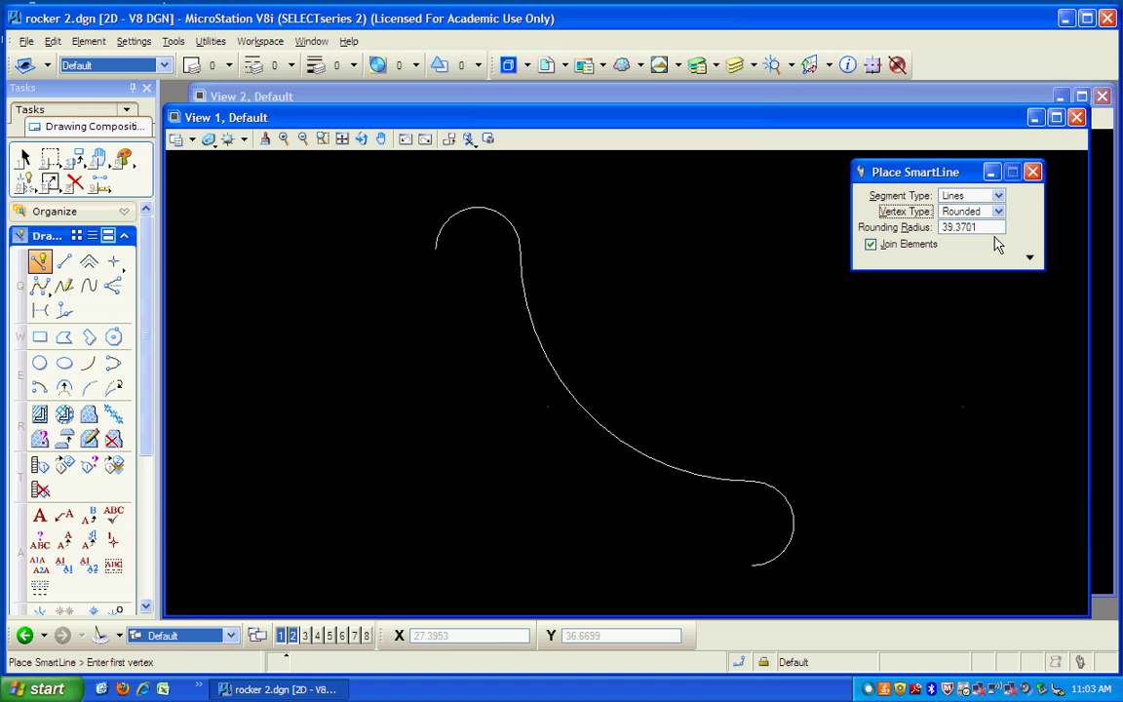
key(Tab)
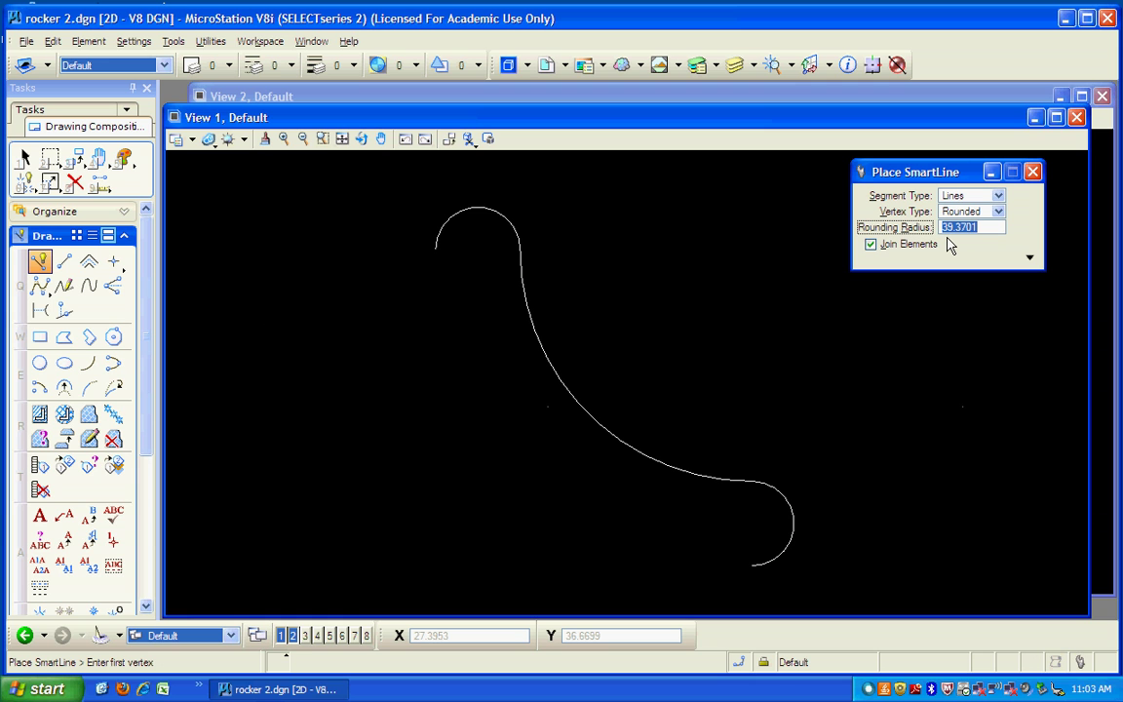
text(1)
key(Return)
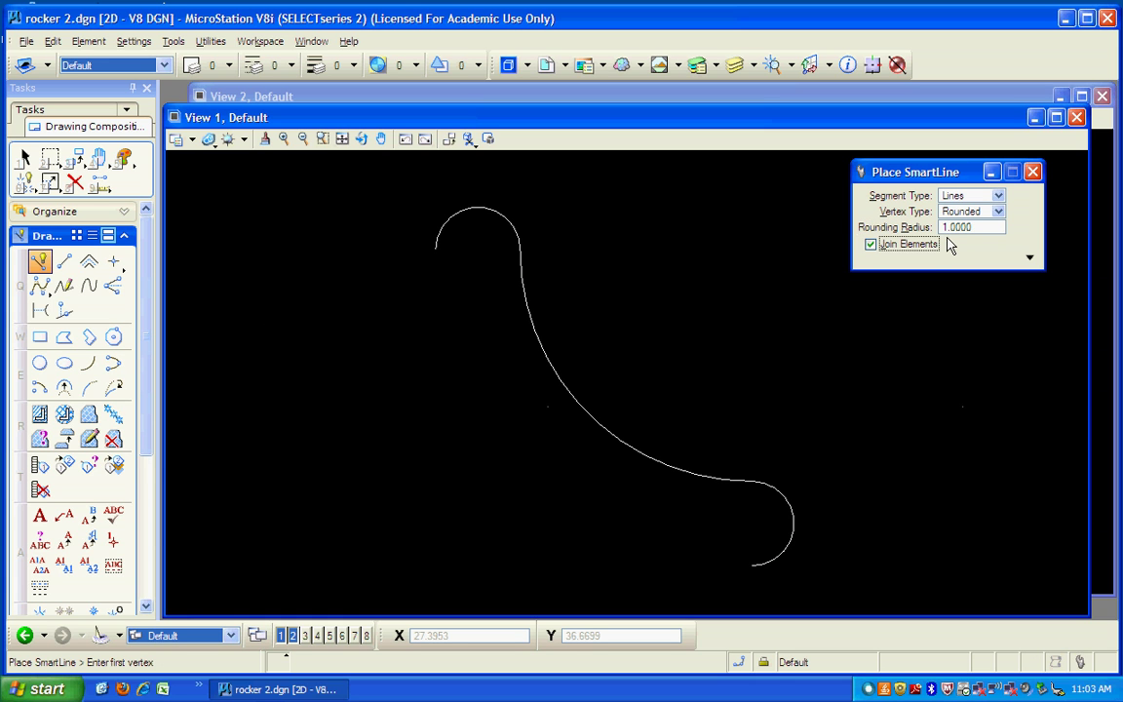
Step: Draw a SmartLine from the top arc's end down to the bottom-left corner, then to the lower-right arc's end
click(446, 263)
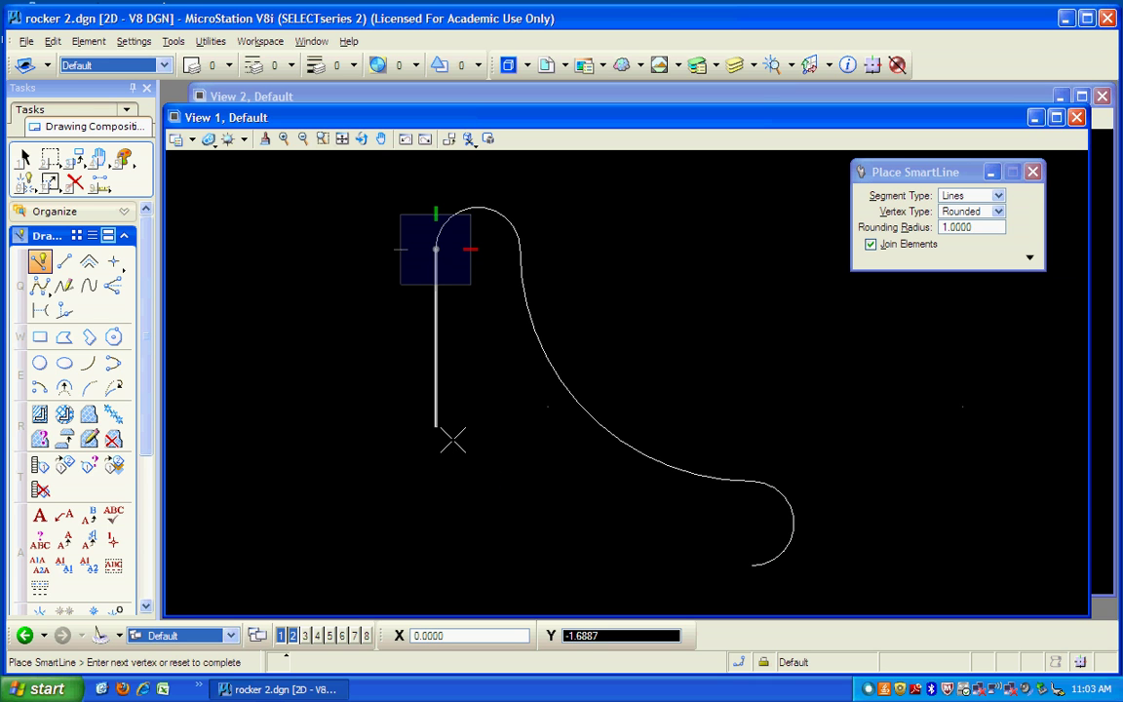
key(Return)
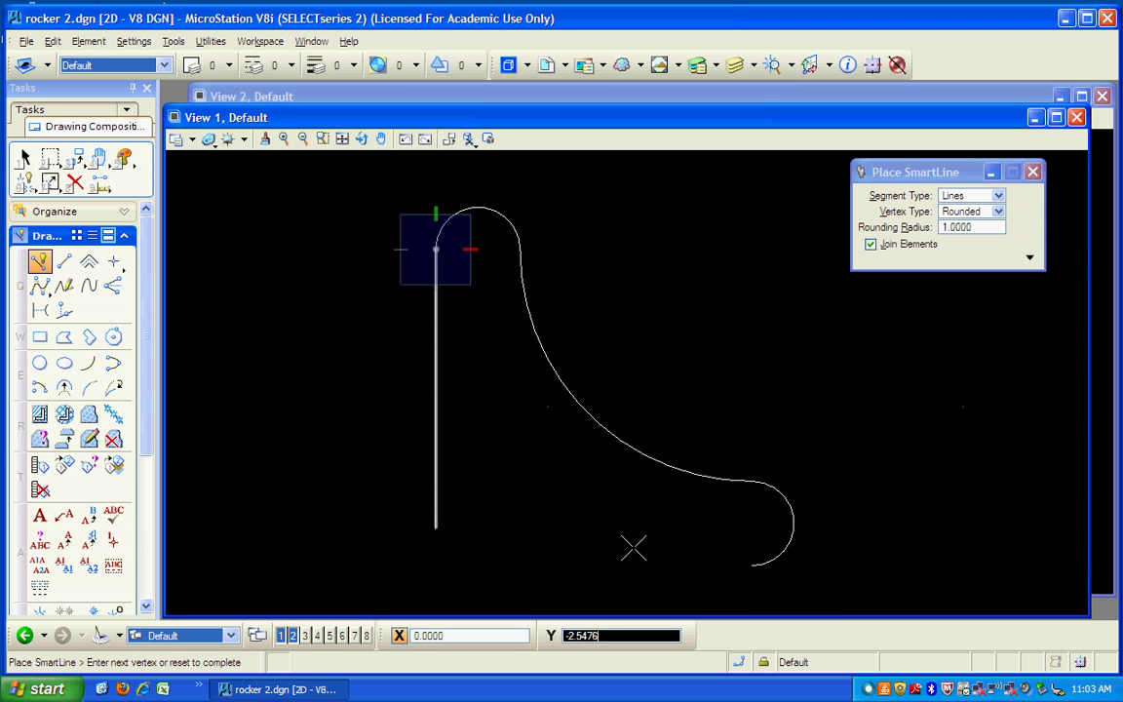
click(751, 565)
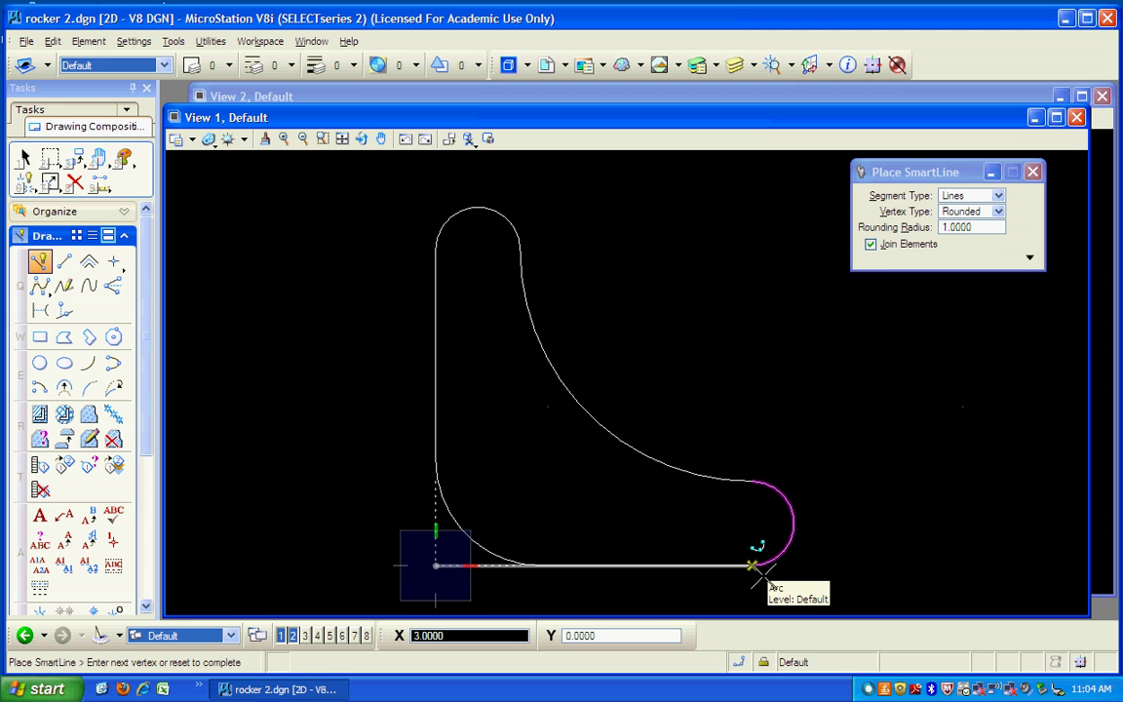
click(753, 566)
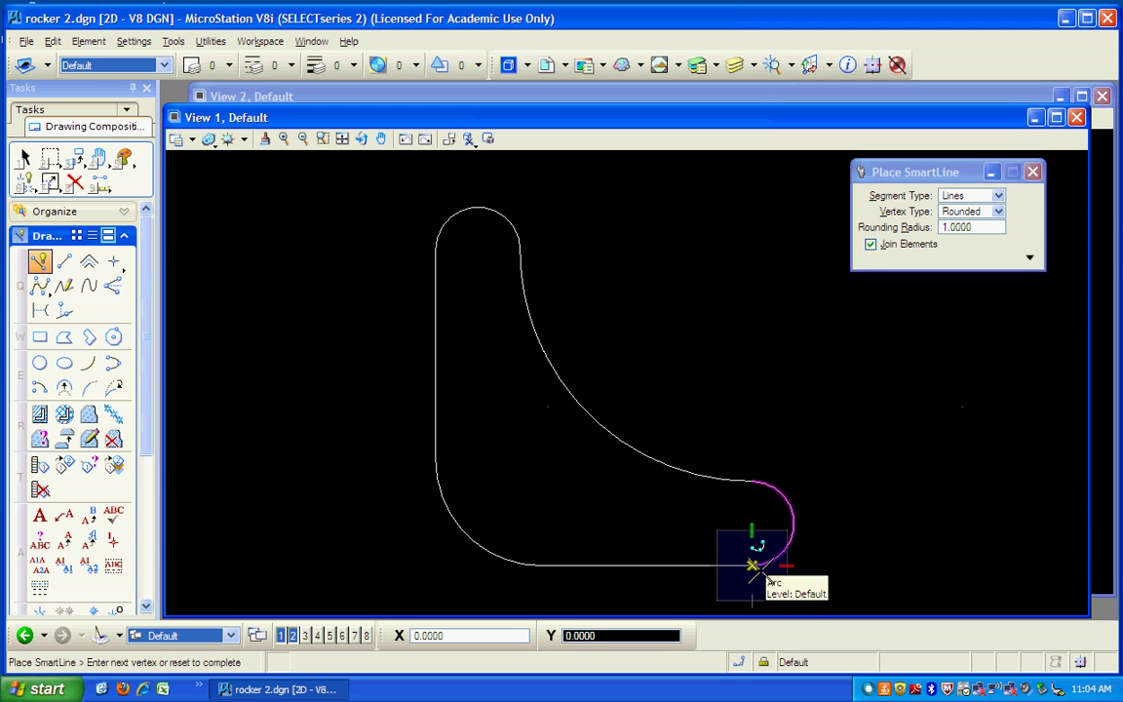
right_click(752, 566)
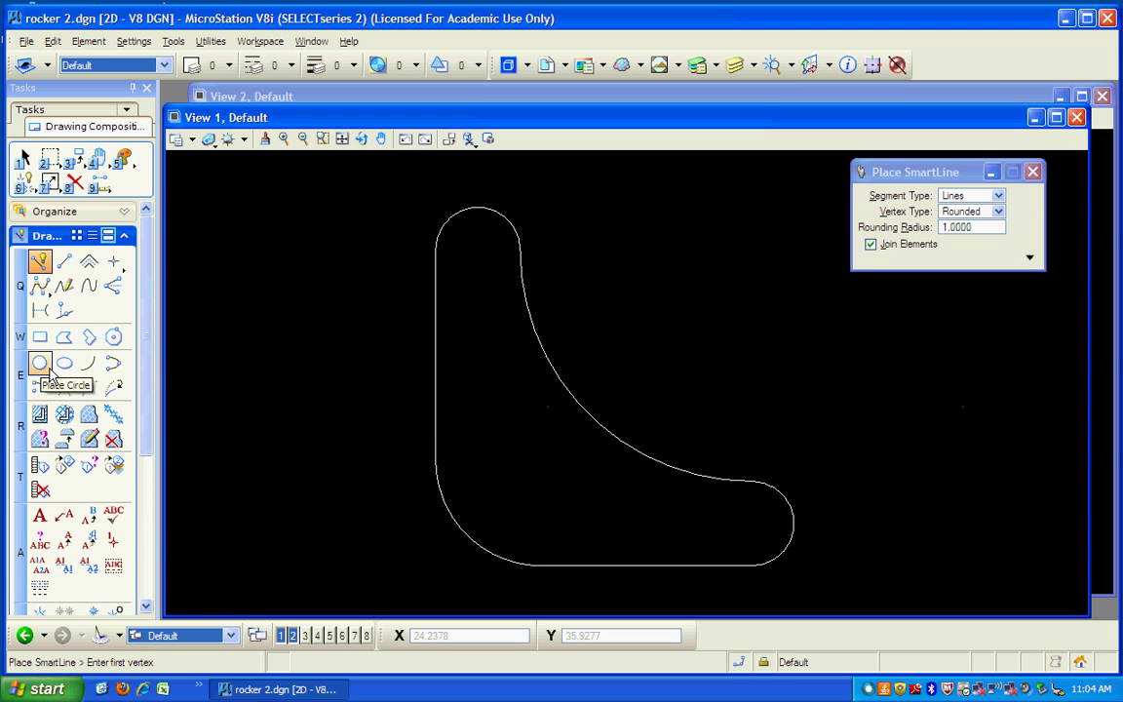
Step: Set Place Circle to Solid area with a locked diameter of 0.3250
click(46, 369)
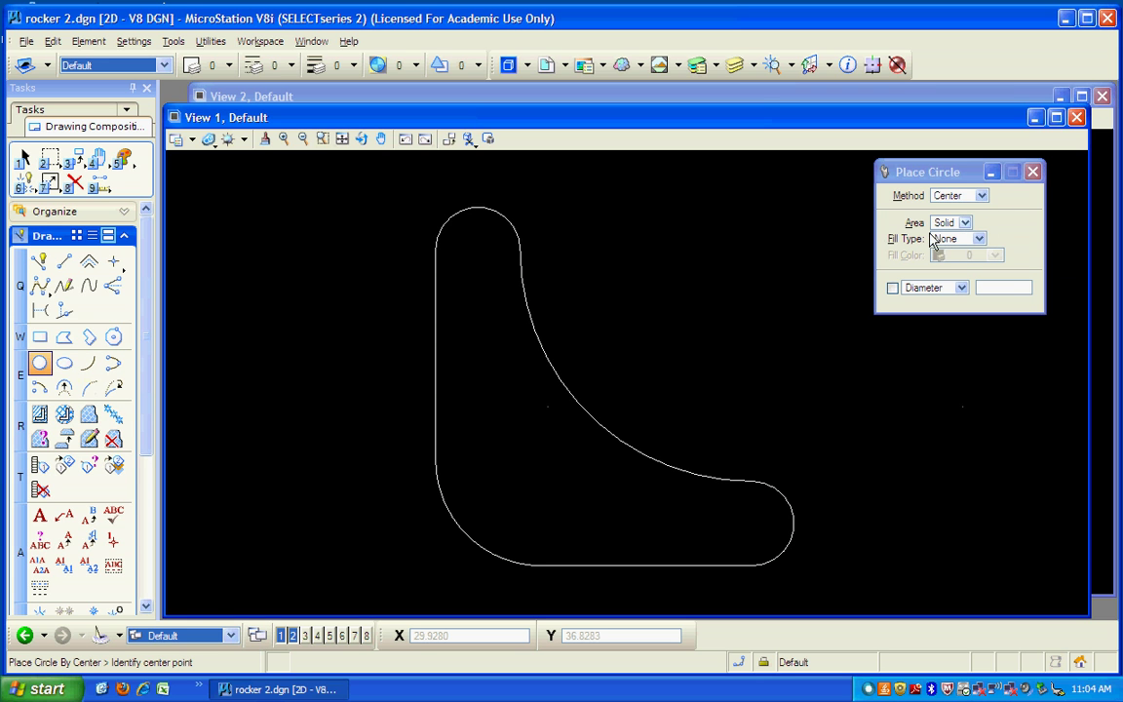
click(965, 224)
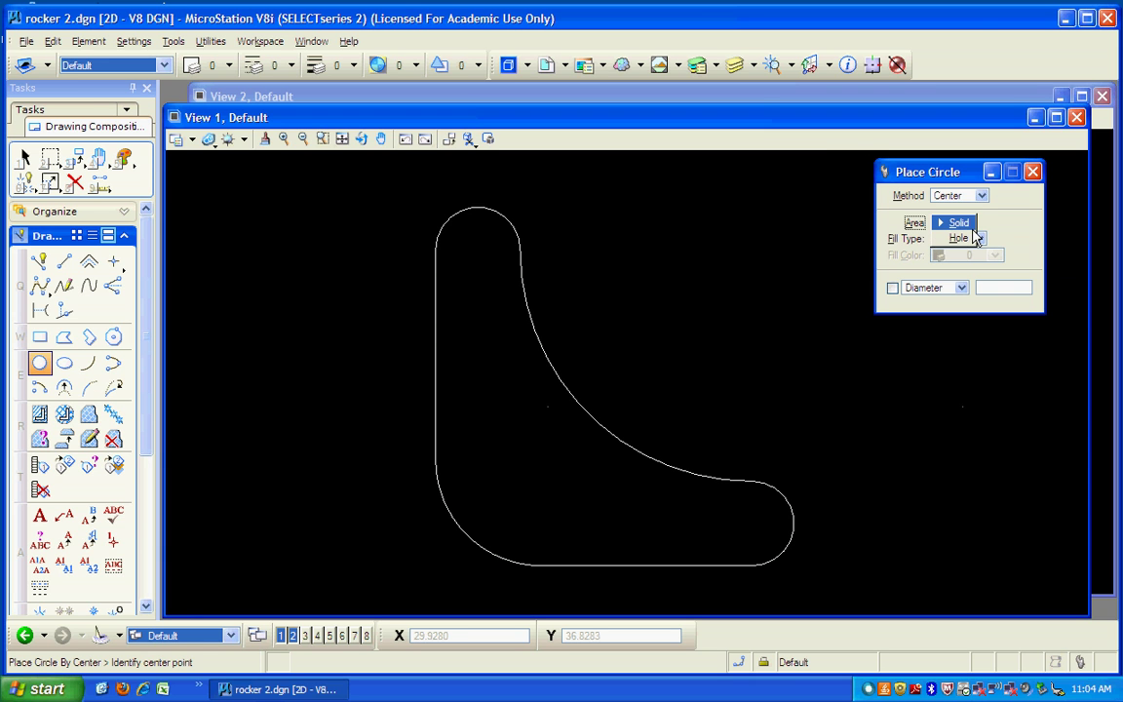
click(959, 223)
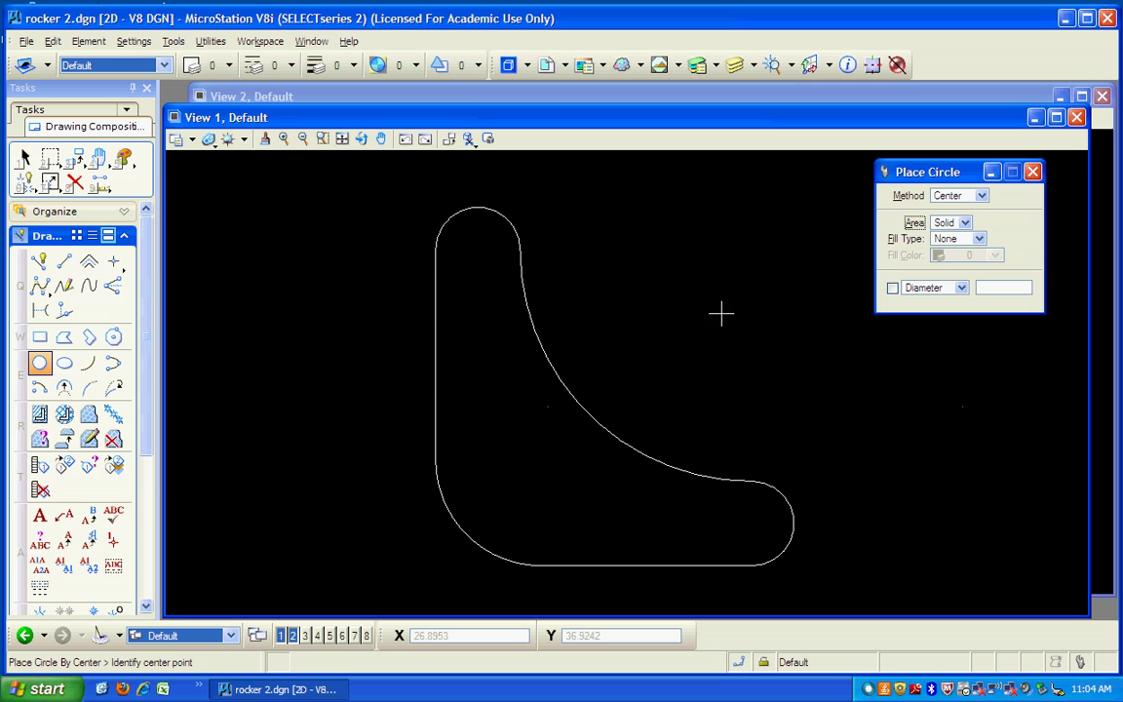
click(893, 289)
click(1010, 294)
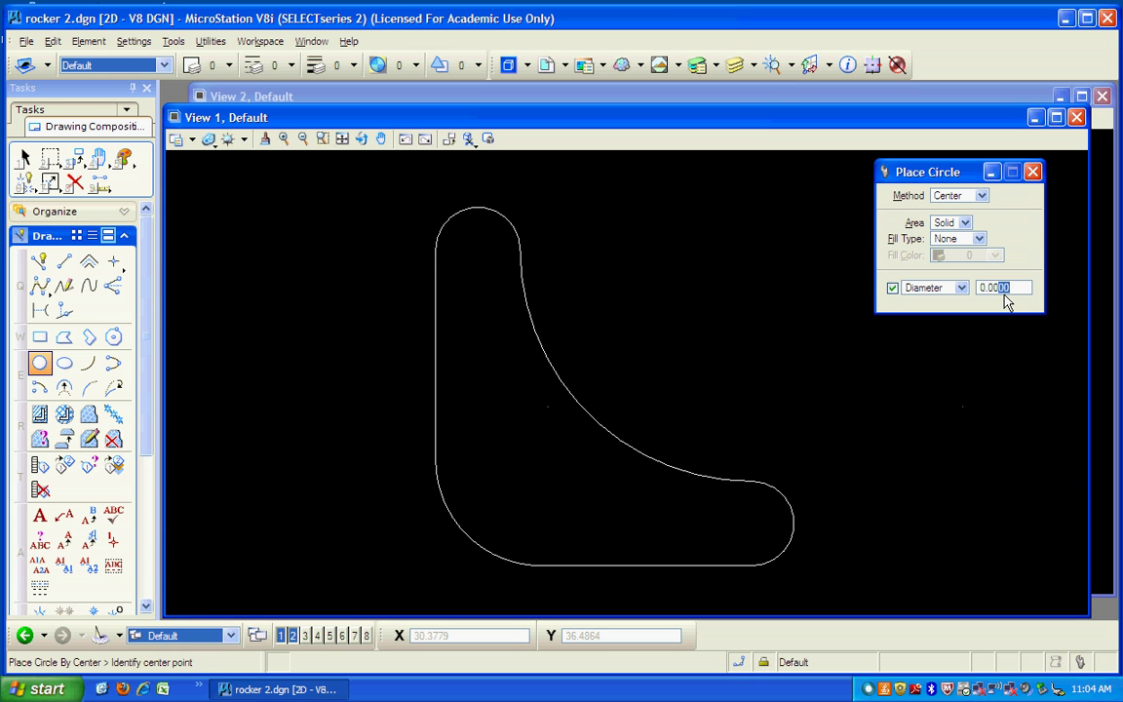
double_click(998, 294)
text(325)
key(Tab)
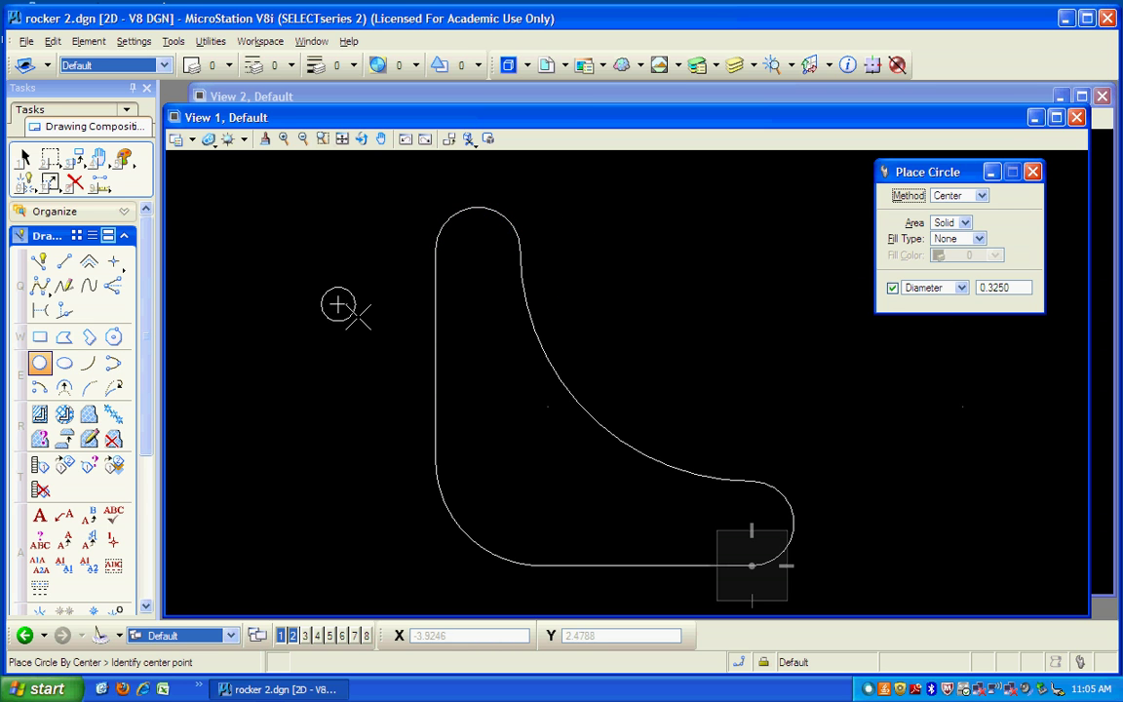
Step: Place 0.3250 circles at the centres of the top arc, lower-right arc and lower-left corner
click(478, 250)
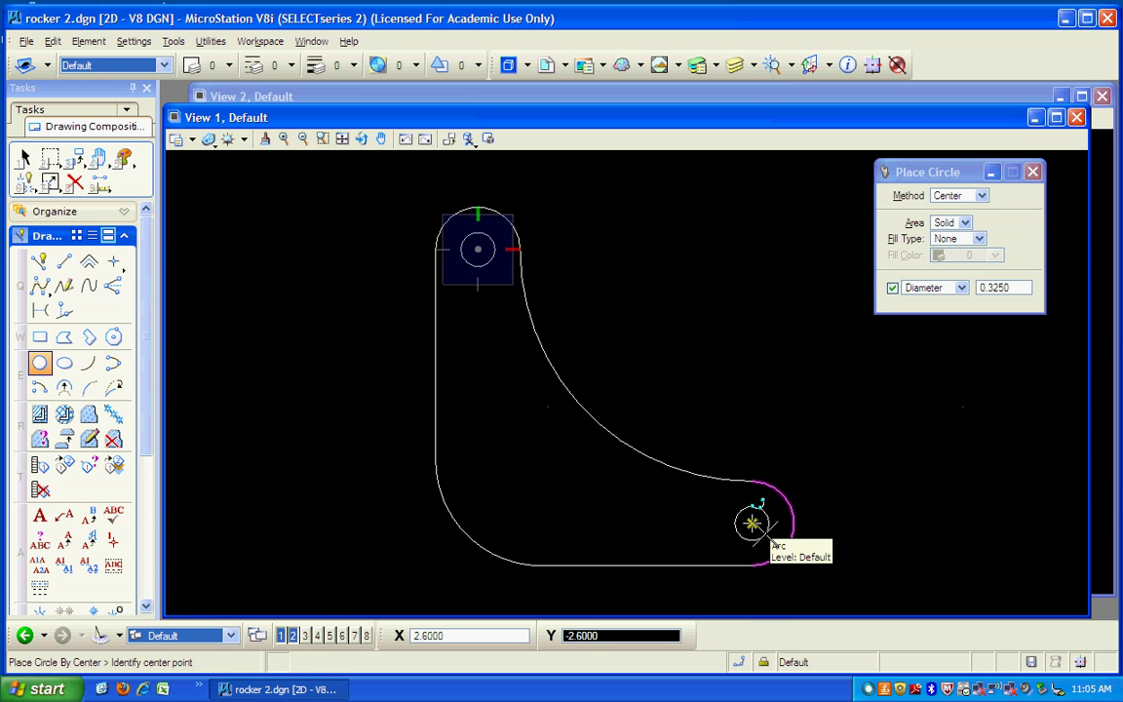
click(751, 524)
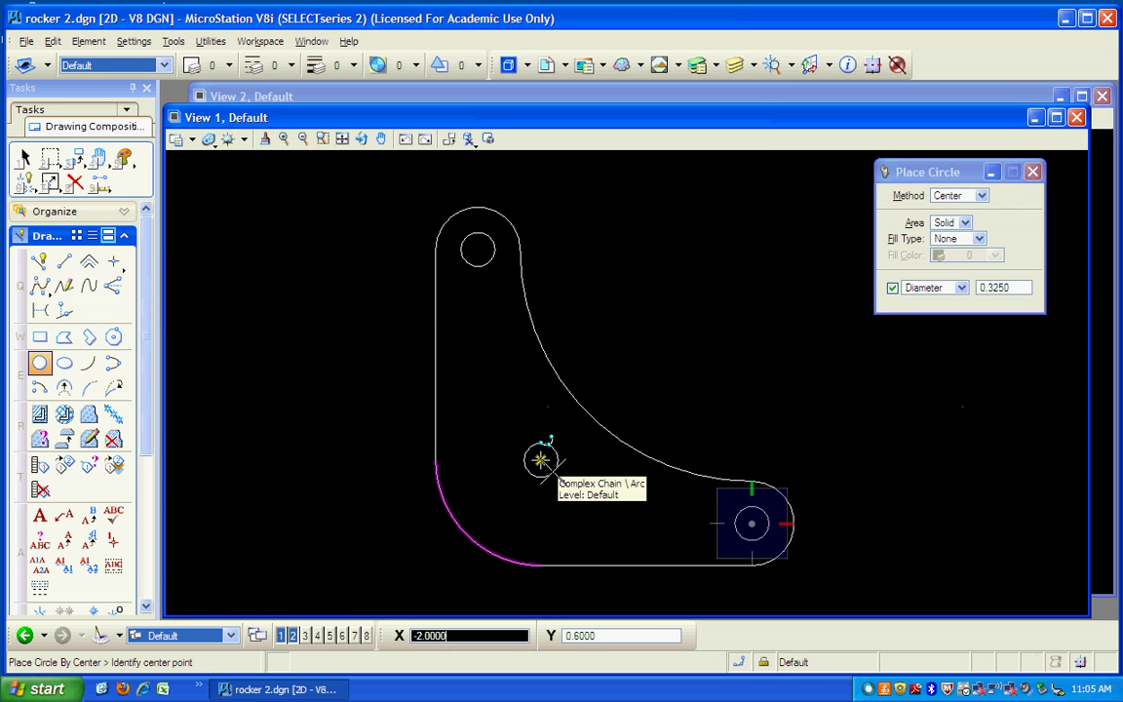
click(541, 461)
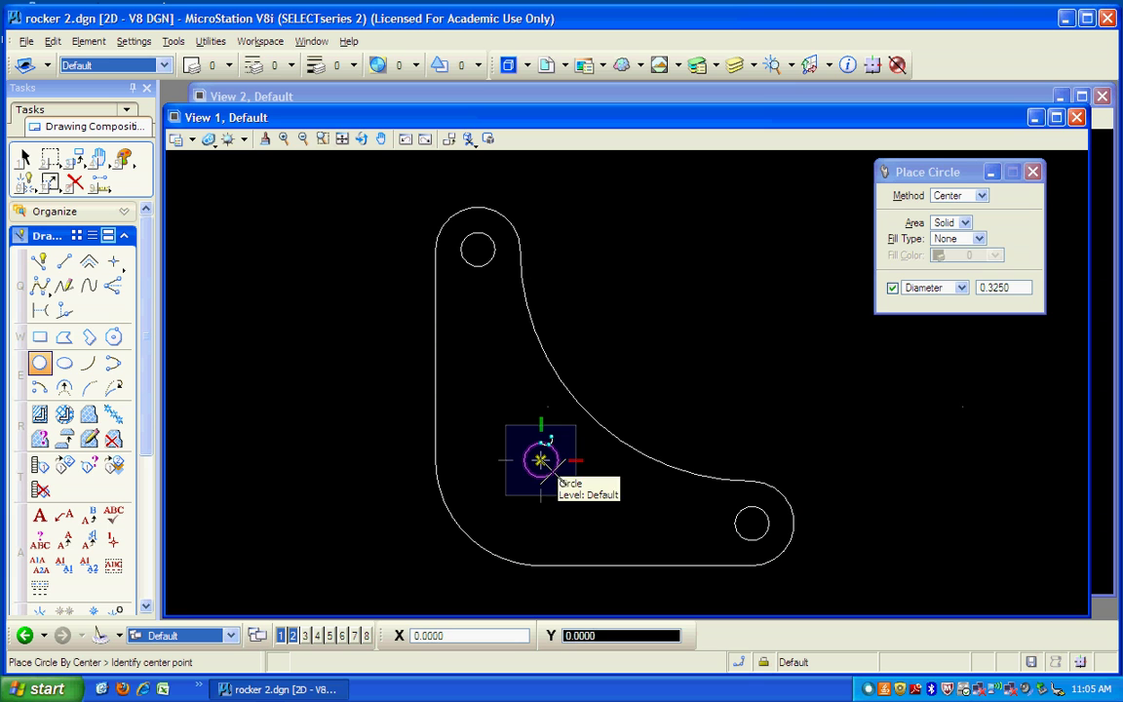
key(Escape)
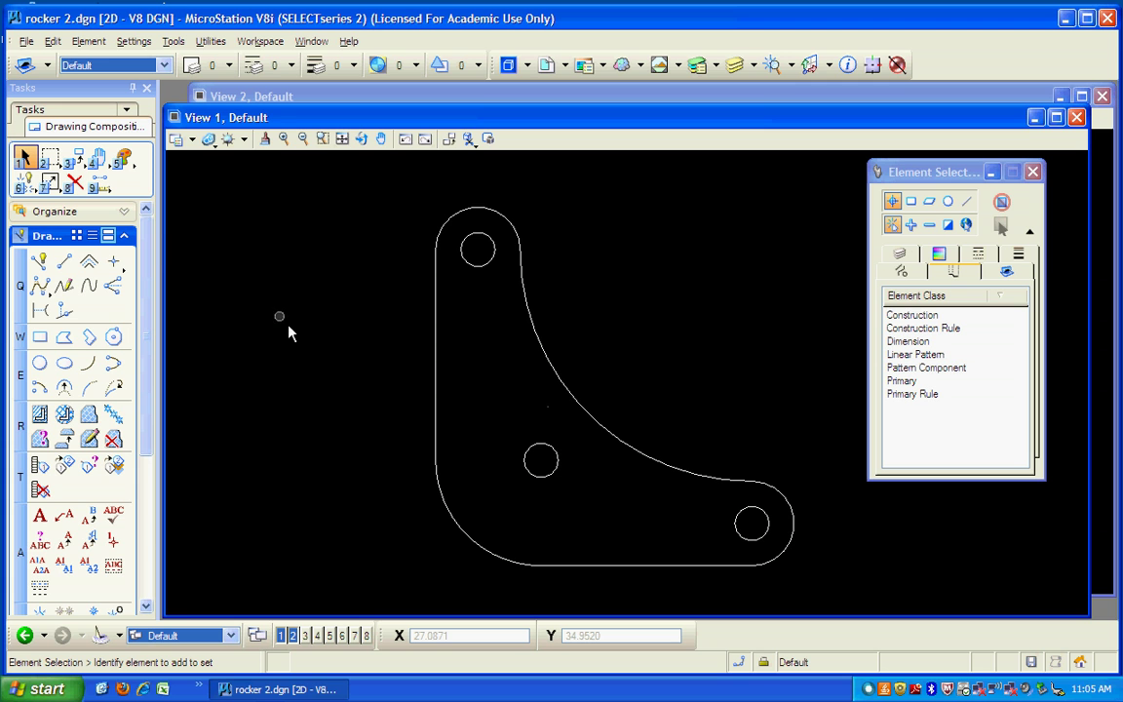
Step: Move the lower-left circle 0.5 units at -135° using polar AccuDraw
click(76, 163)
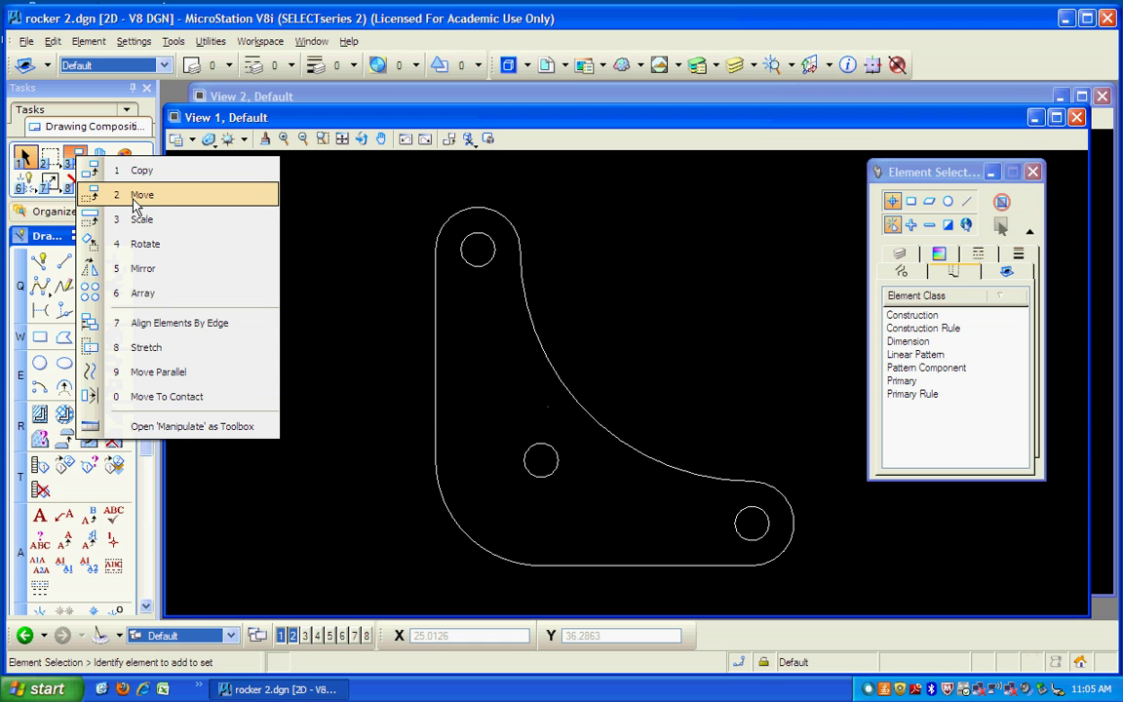
click(138, 197)
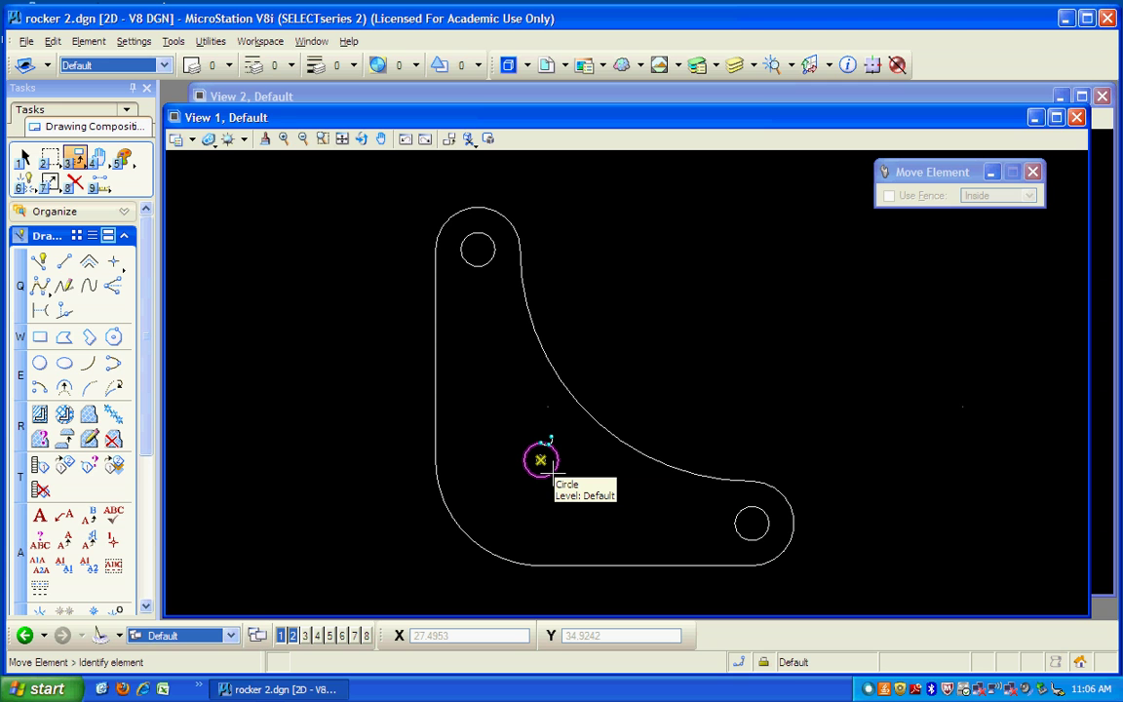
click(540, 459)
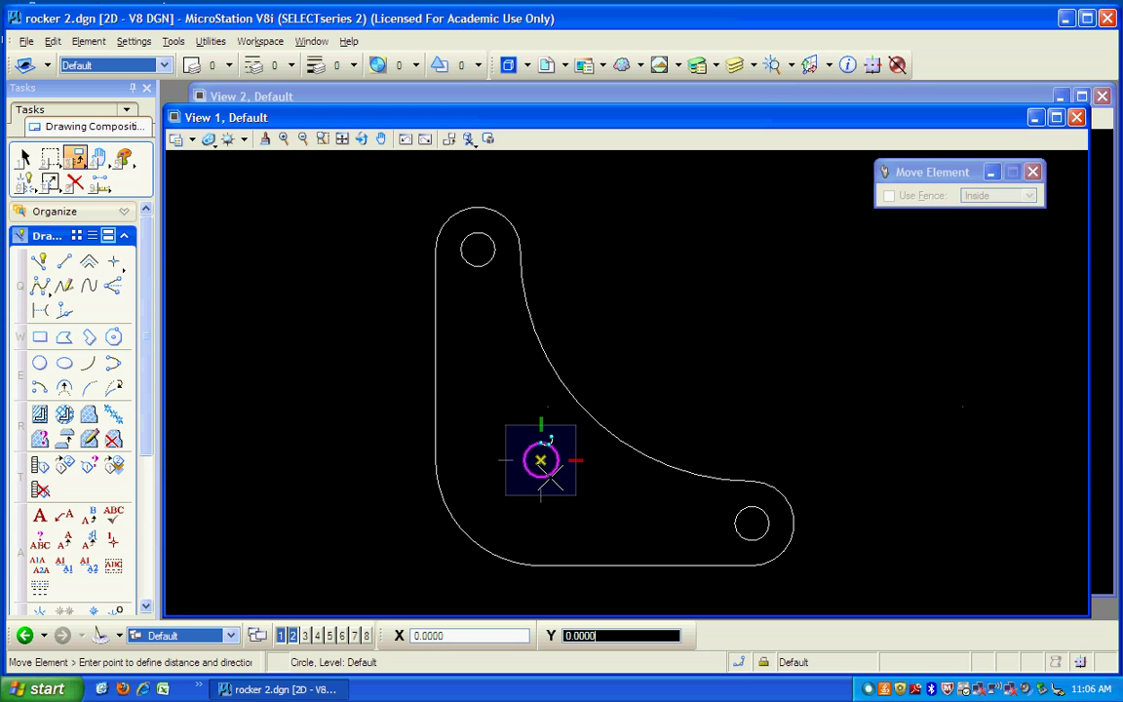
key(space)
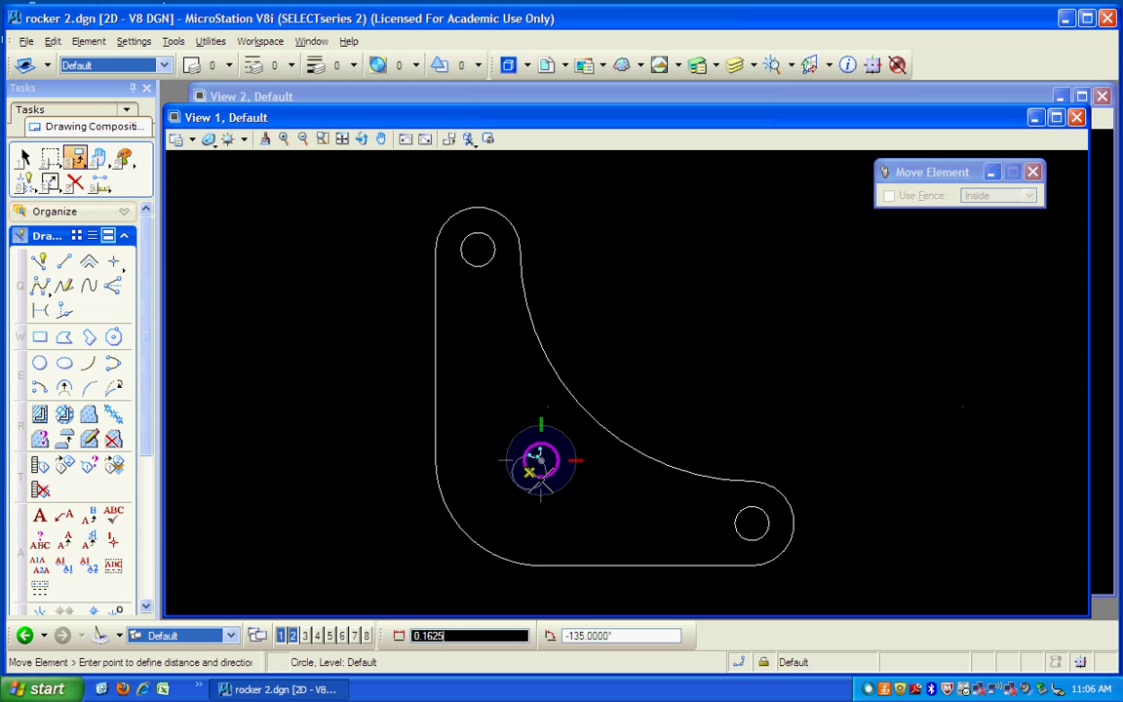
text(.5)
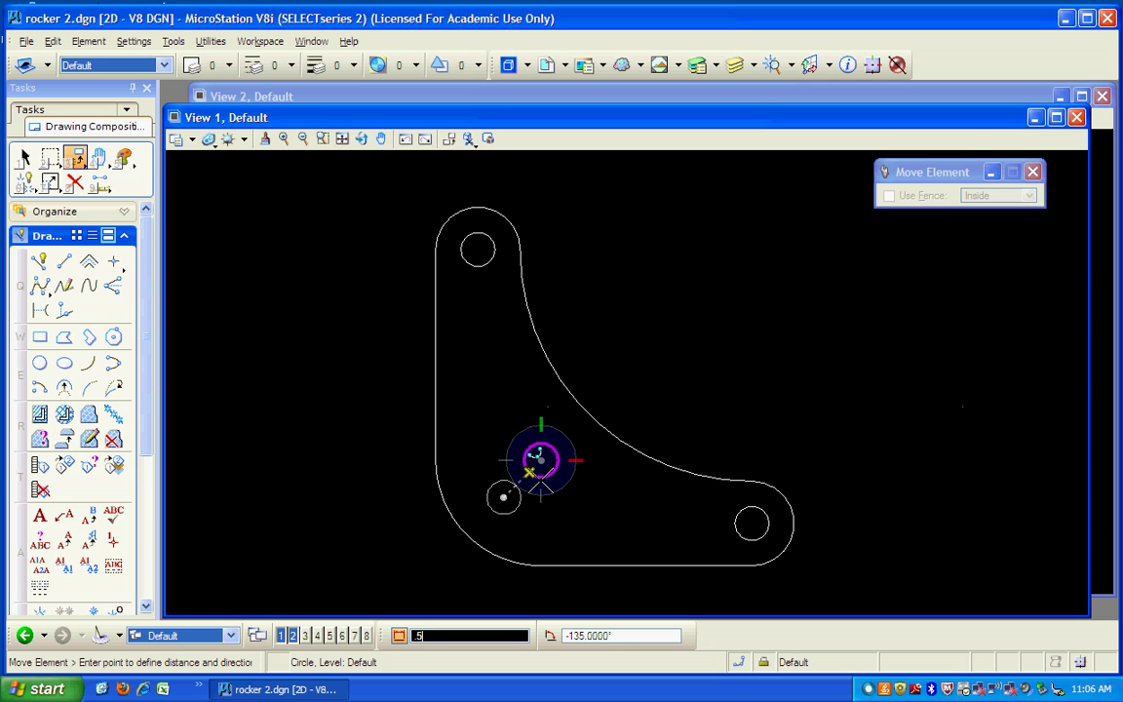
click(532, 474)
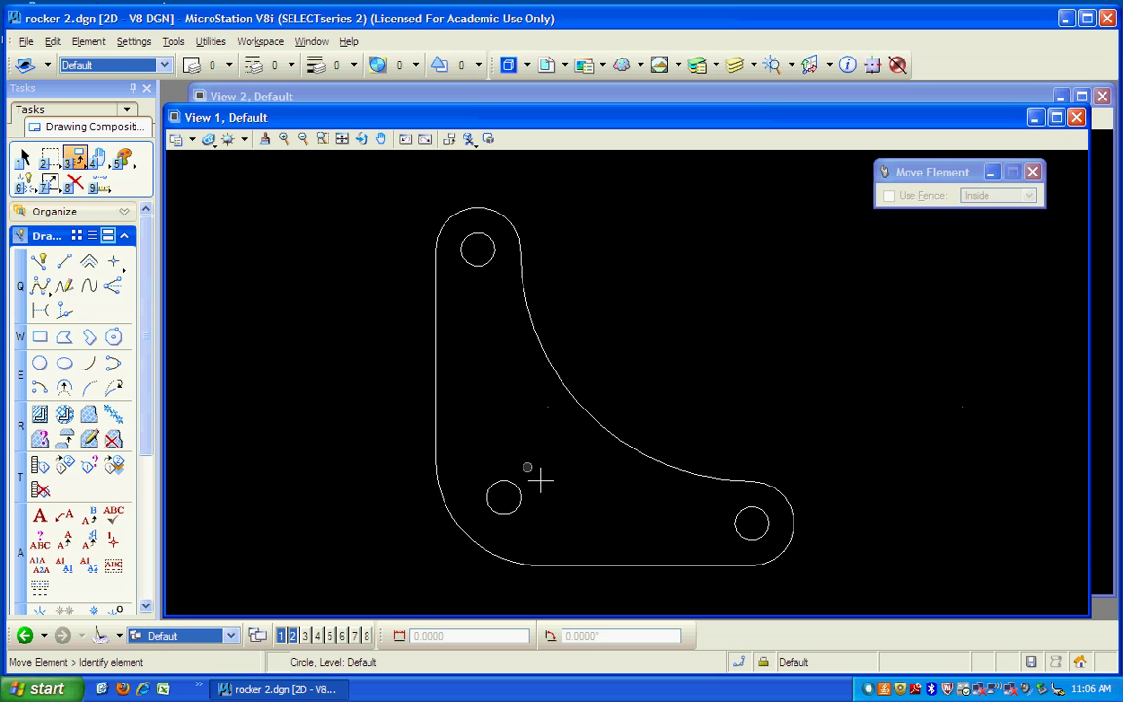